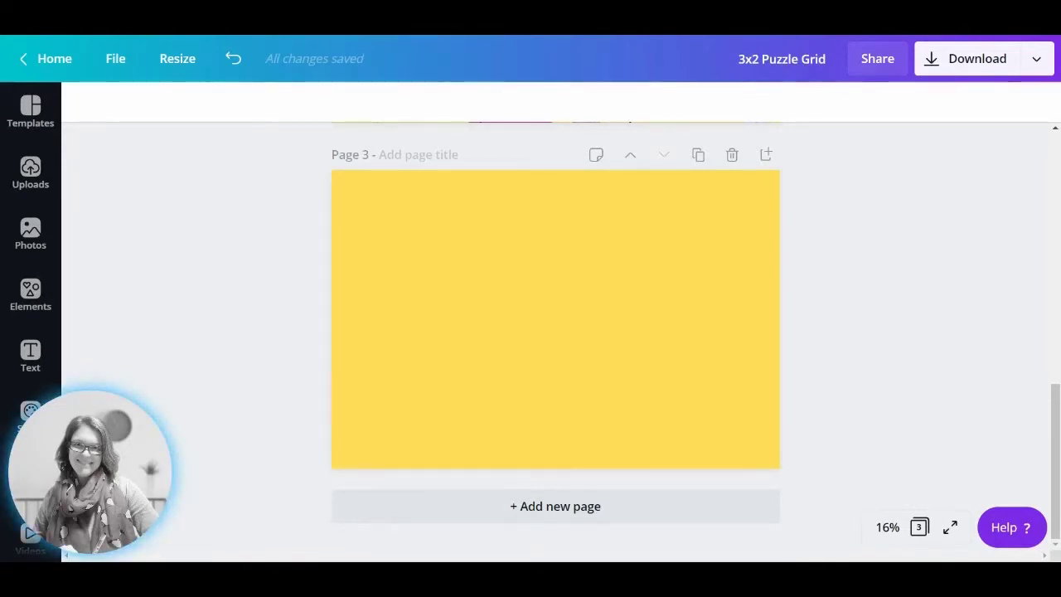
- Add a line with L and stretch it across the middle of page 3, edge to edge
key(l)
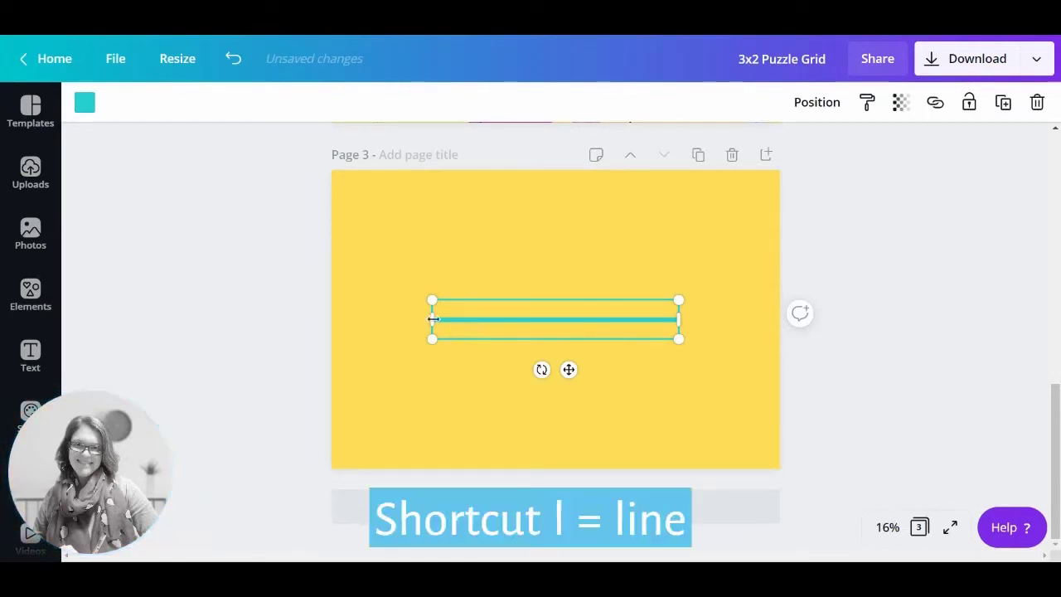
drag(431, 319, 318, 319)
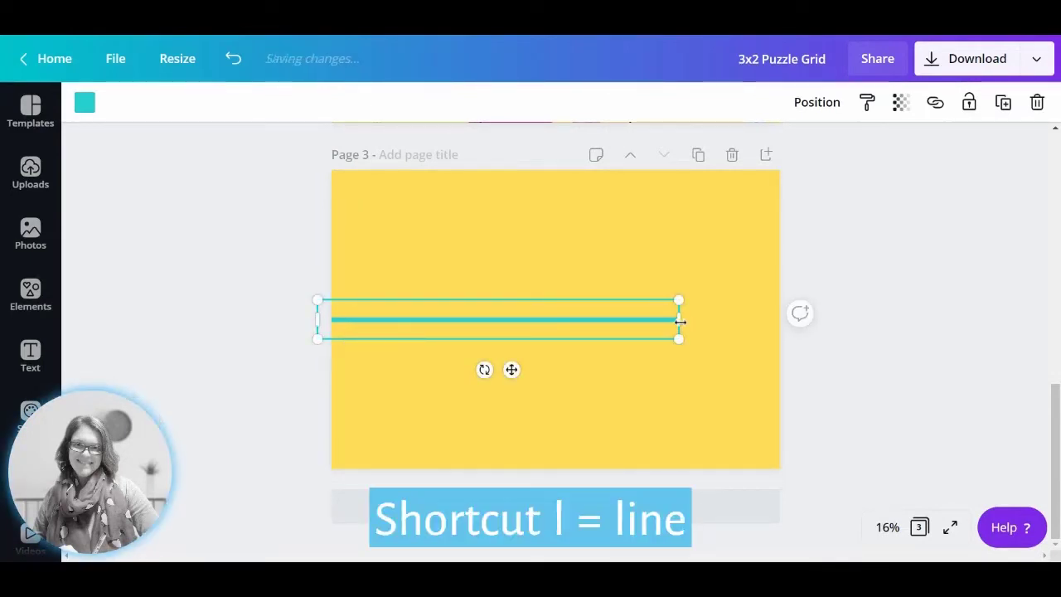
drag(678, 321, 794, 319)
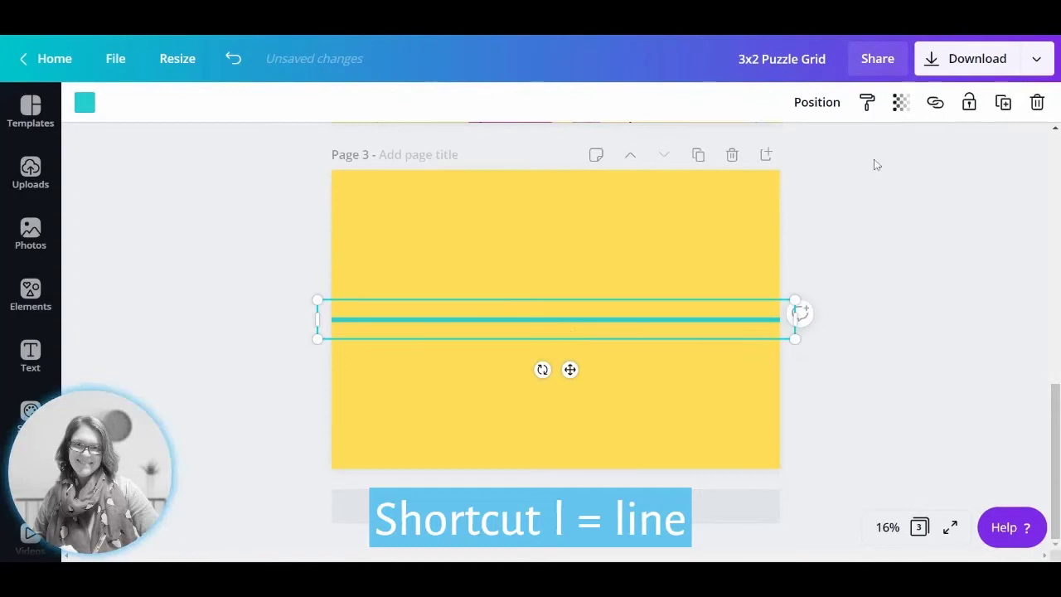
- Duplicate the line, rotate the copy vertical, and make several more vertical copies, including both side edges
click(1002, 102)
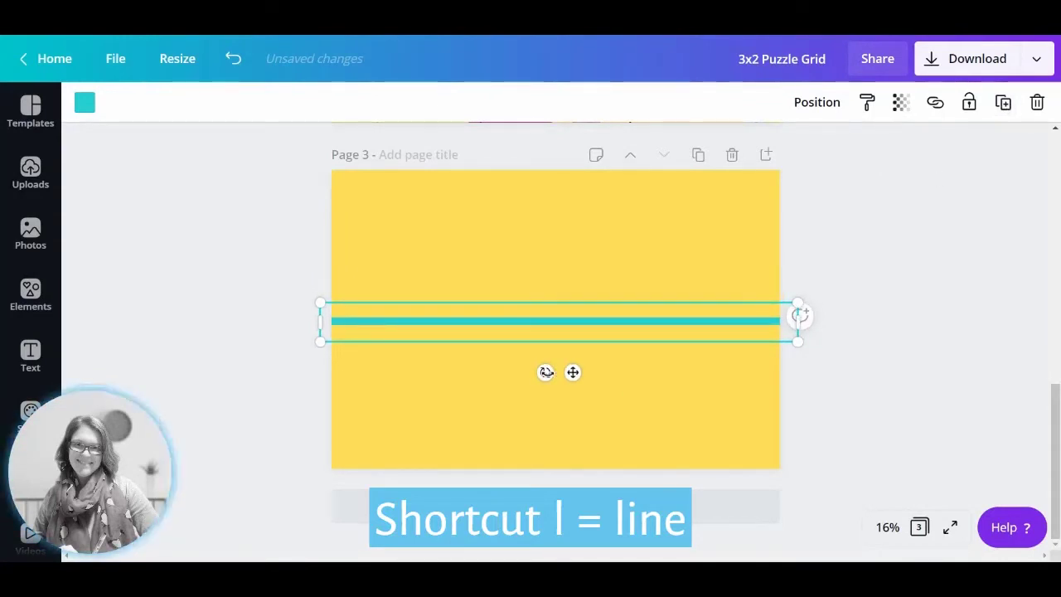
drag(544, 372, 615, 361)
drag(573, 332, 583, 322)
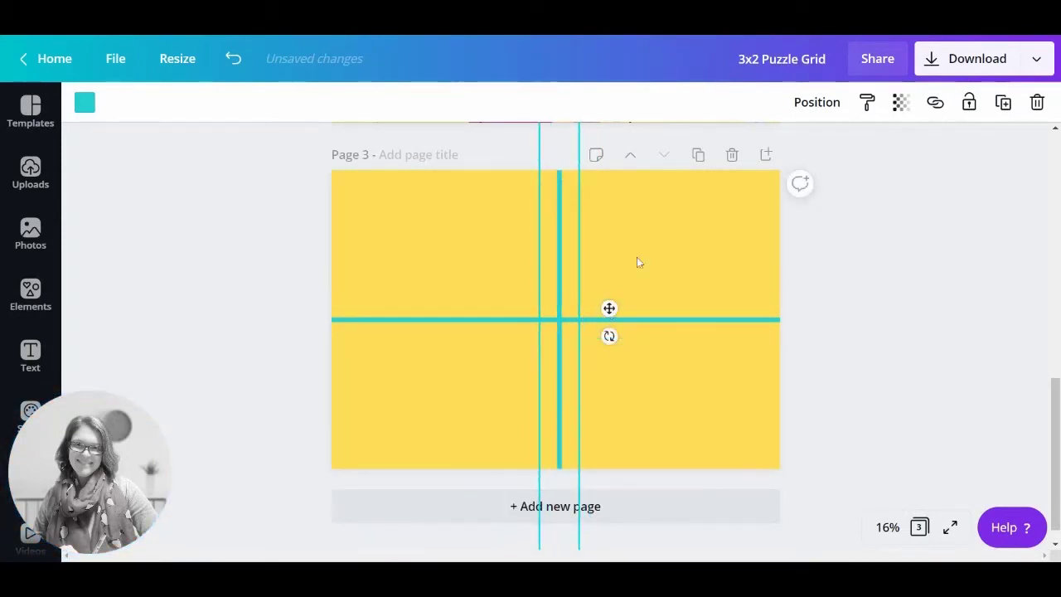
click(1003, 104)
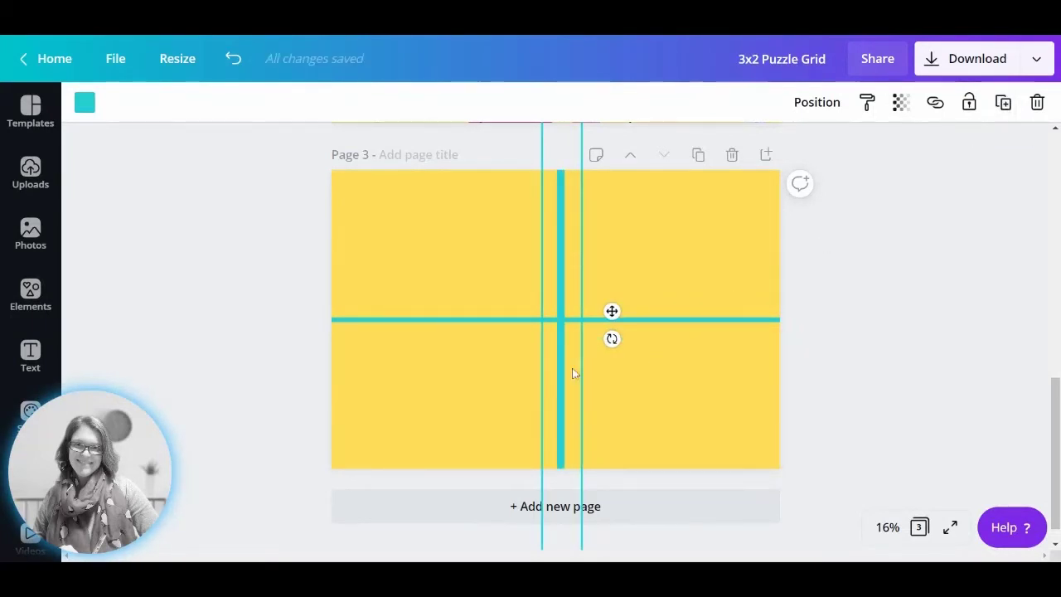
drag(573, 374, 334, 378)
click(1002, 103)
click(1003, 102)
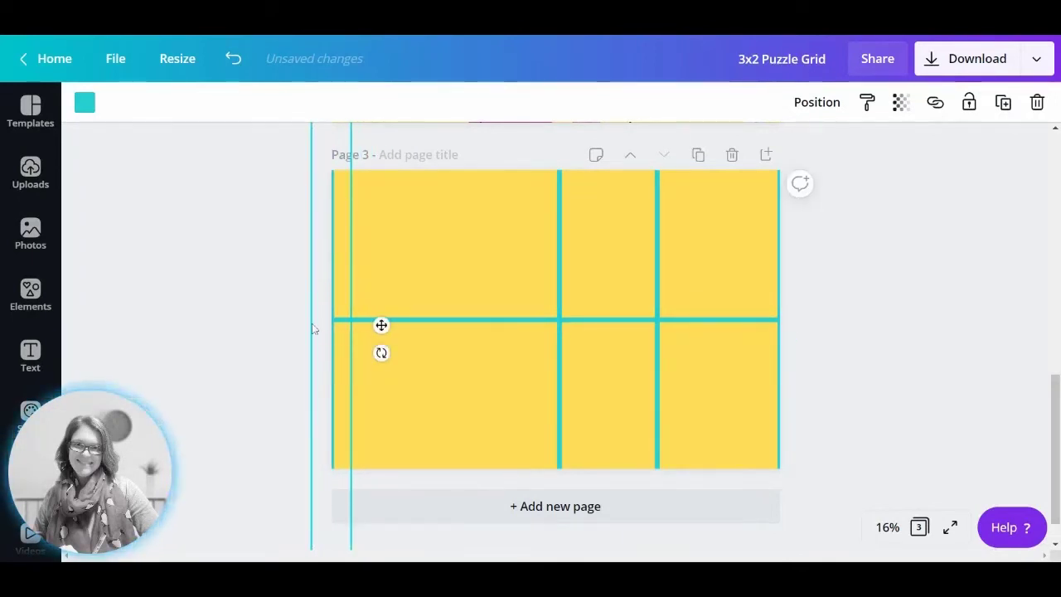
- Select all the vertical lines and space them evenly horizontally across the page
shift+click(560, 380)
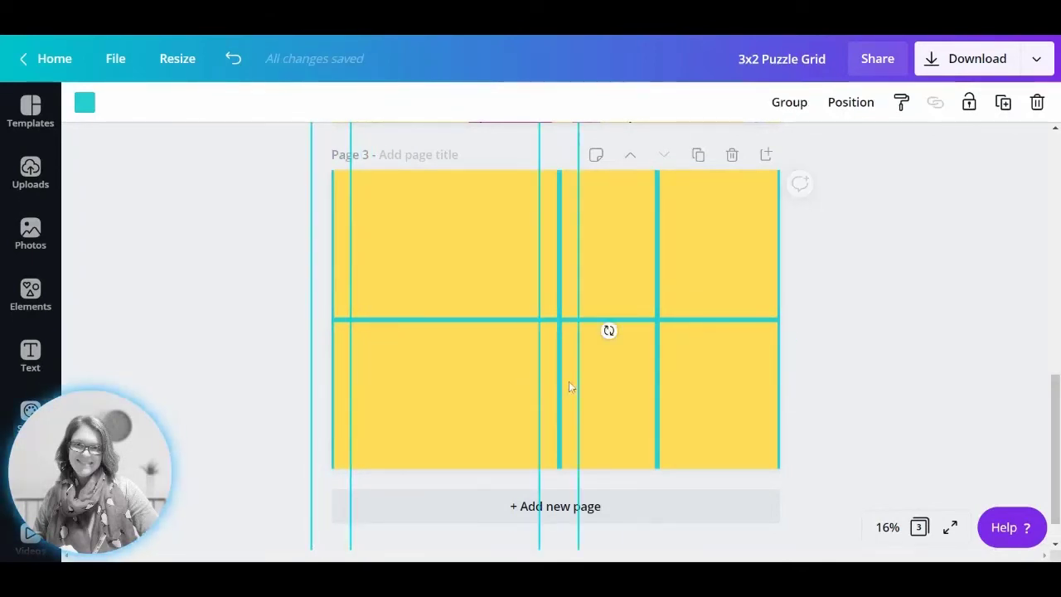
shift+click(657, 378)
click(781, 373)
click(777, 378)
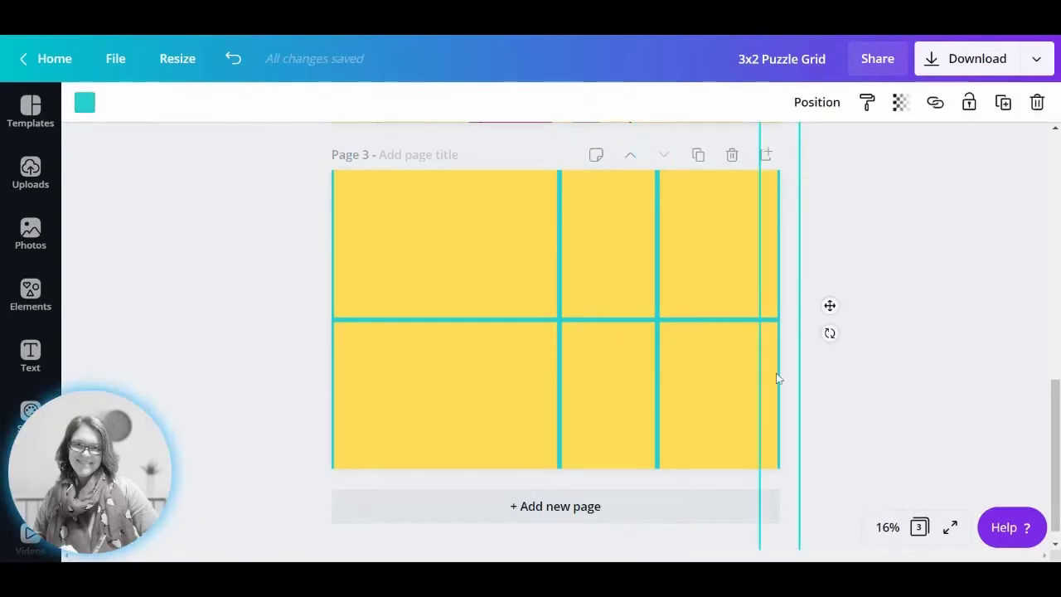
shift+click(570, 383)
shift+click(341, 401)
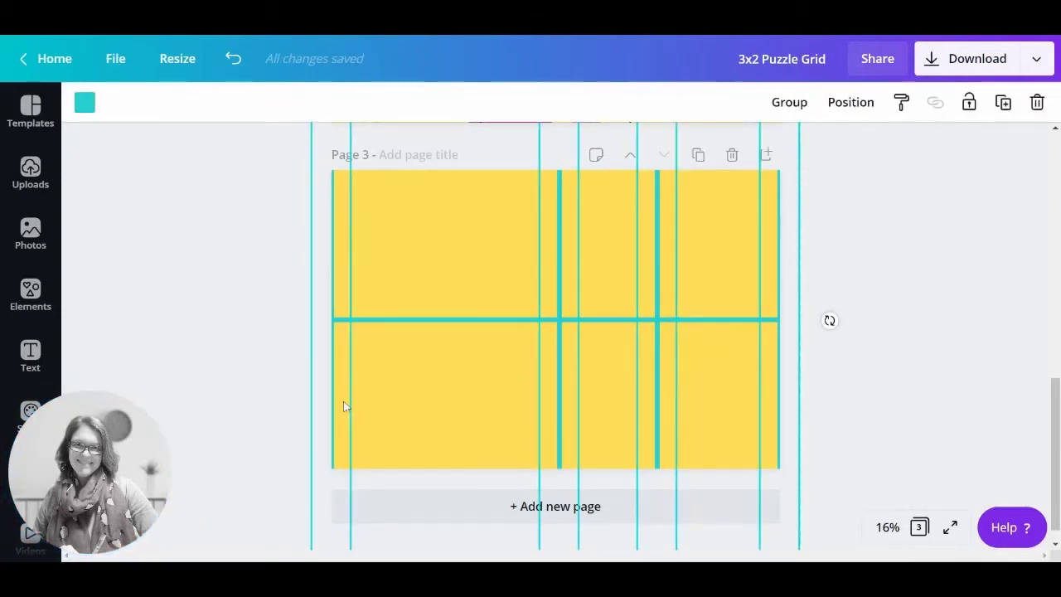
click(853, 106)
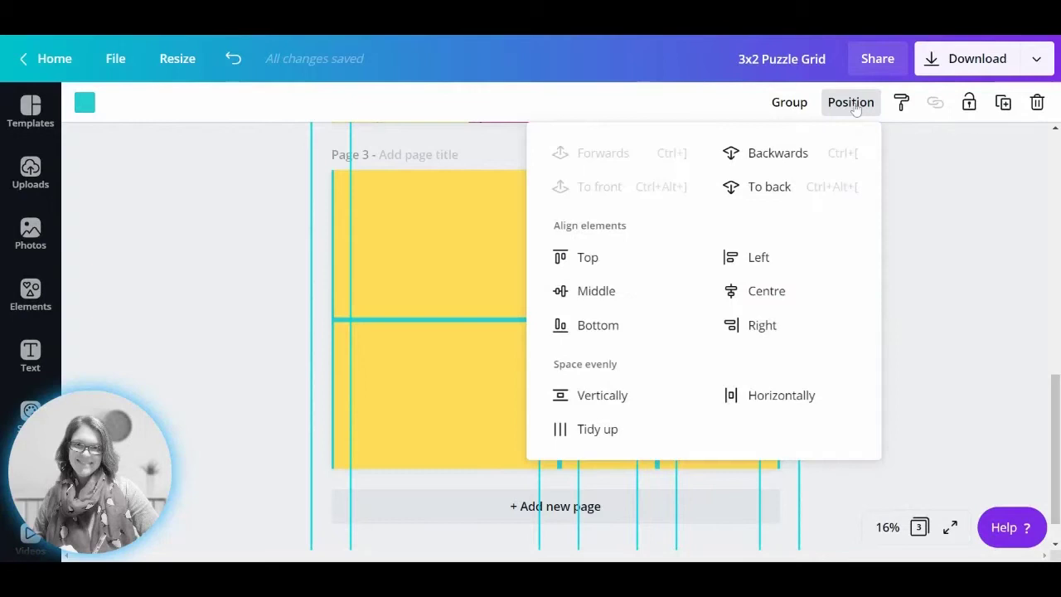
click(776, 401)
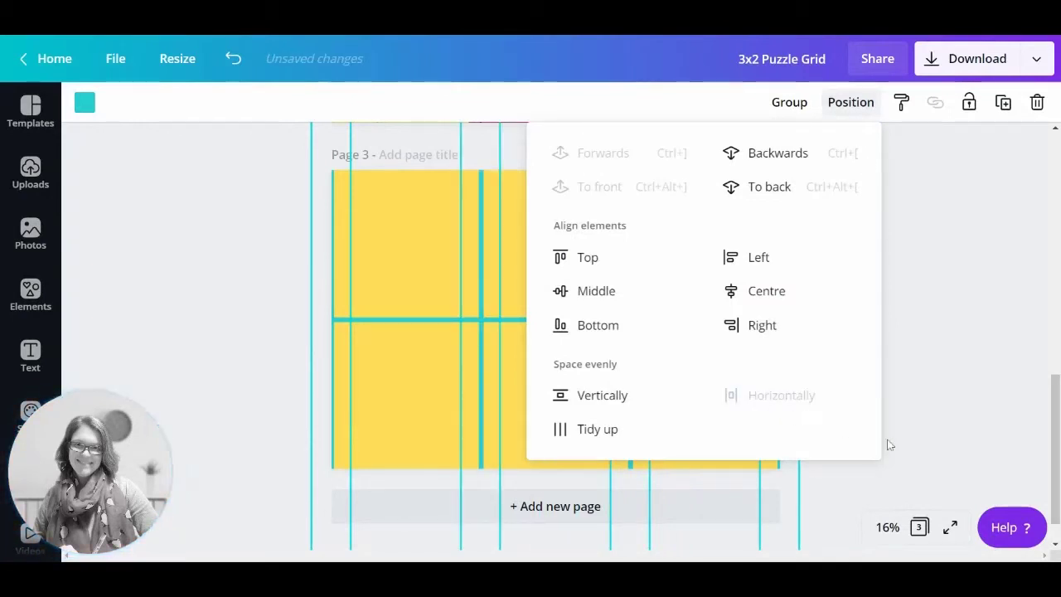
click(929, 385)
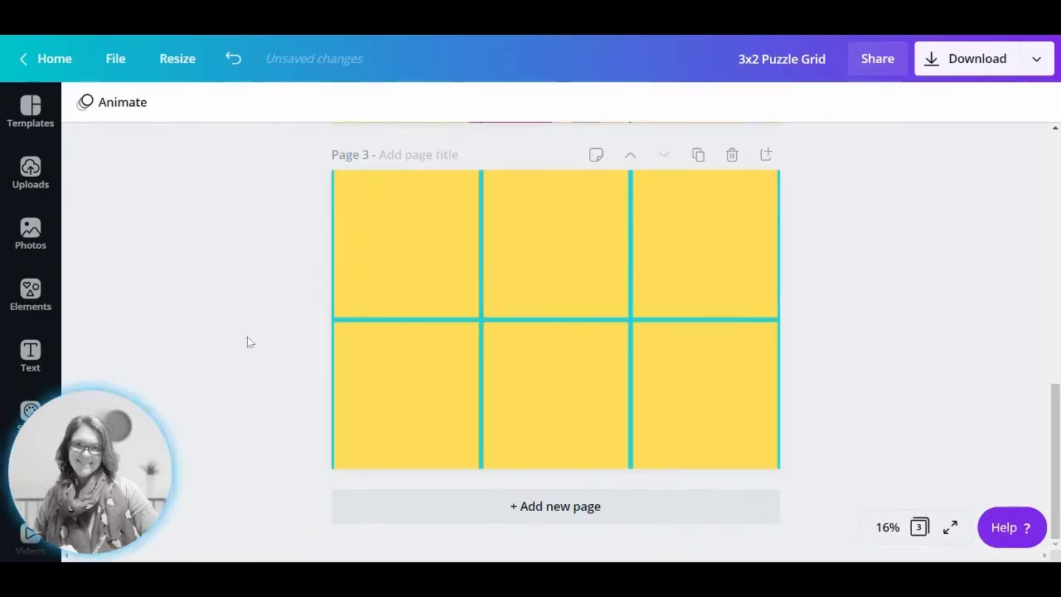
- Select the middle horizontal line and check its alignment in Position
click(444, 320)
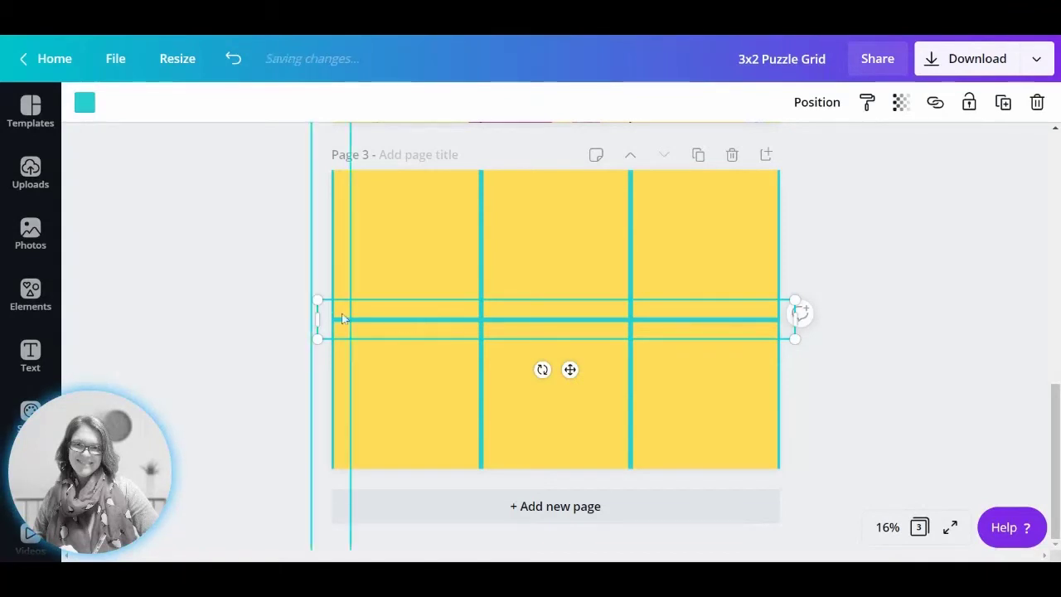
click(816, 102)
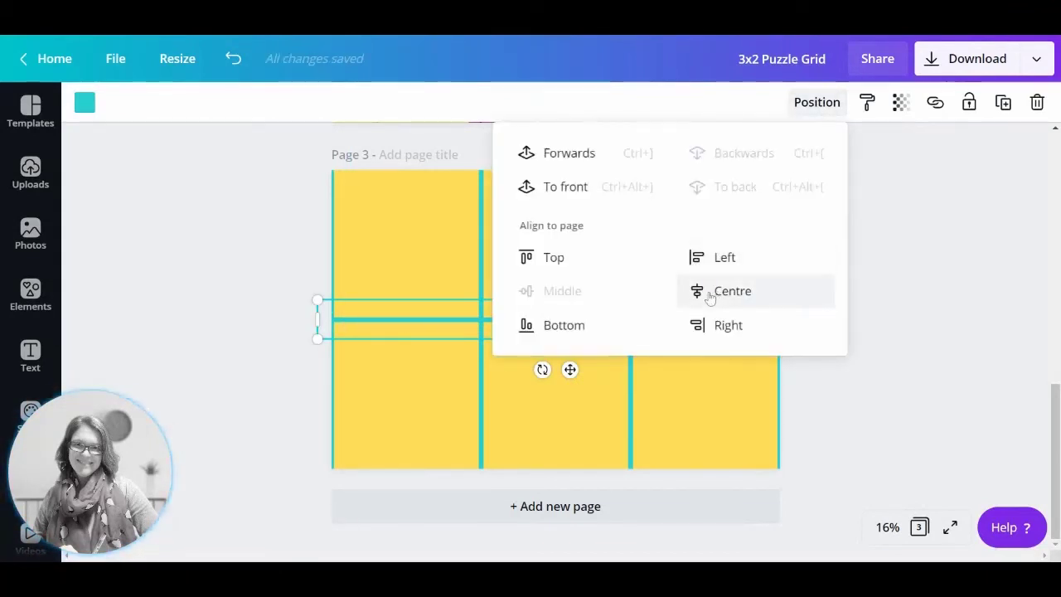
click(924, 398)
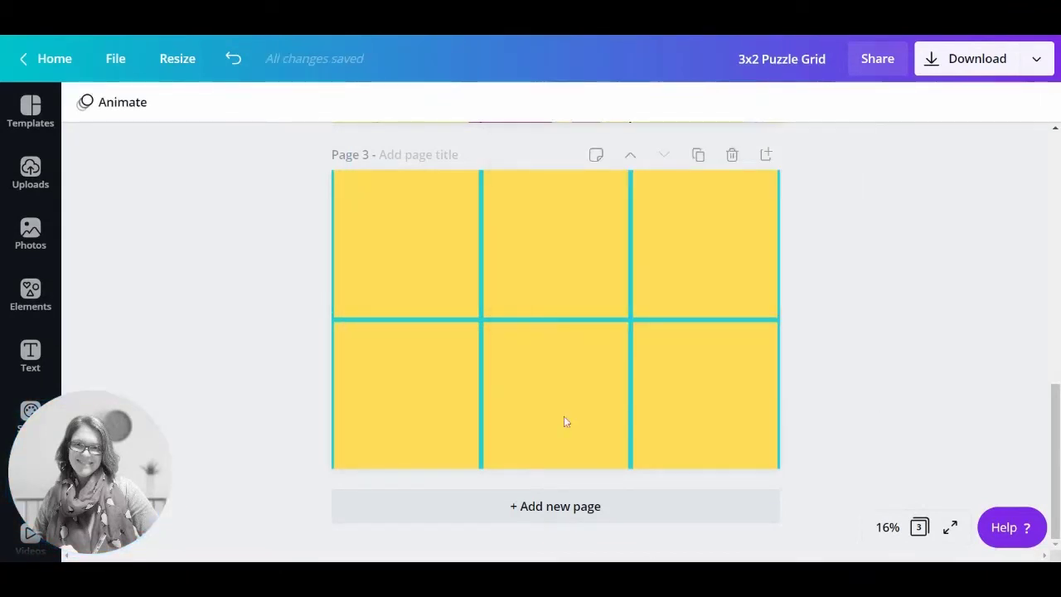
- Delete the vertical lines along the left and right page edges
click(334, 420)
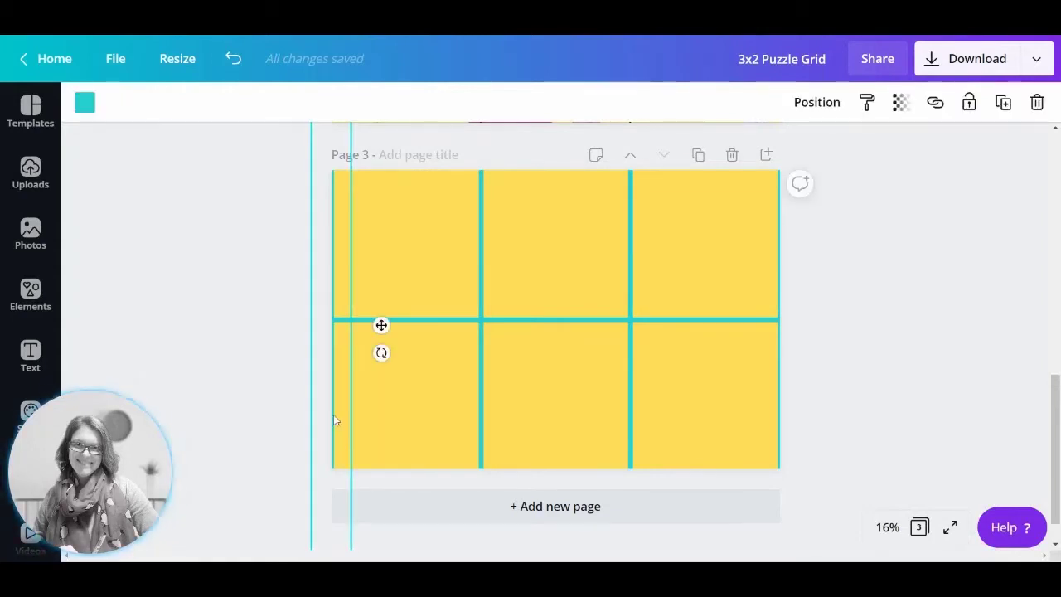
key(Delete)
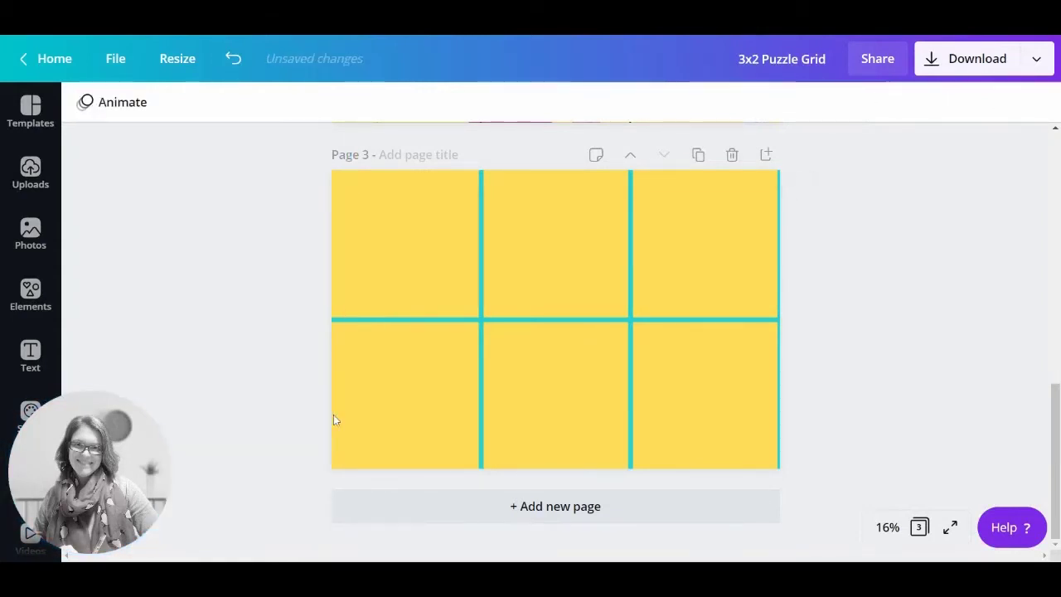
click(772, 412)
key(Delete)
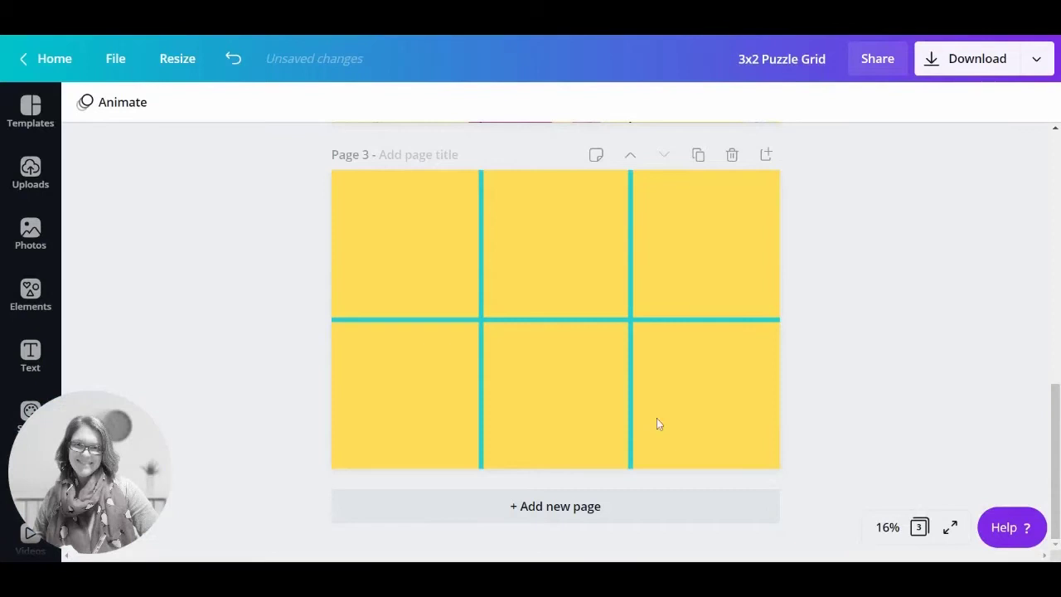
- Group the two inner vertical lines and the horizontal line into one element
click(479, 404)
shift+click(633, 405)
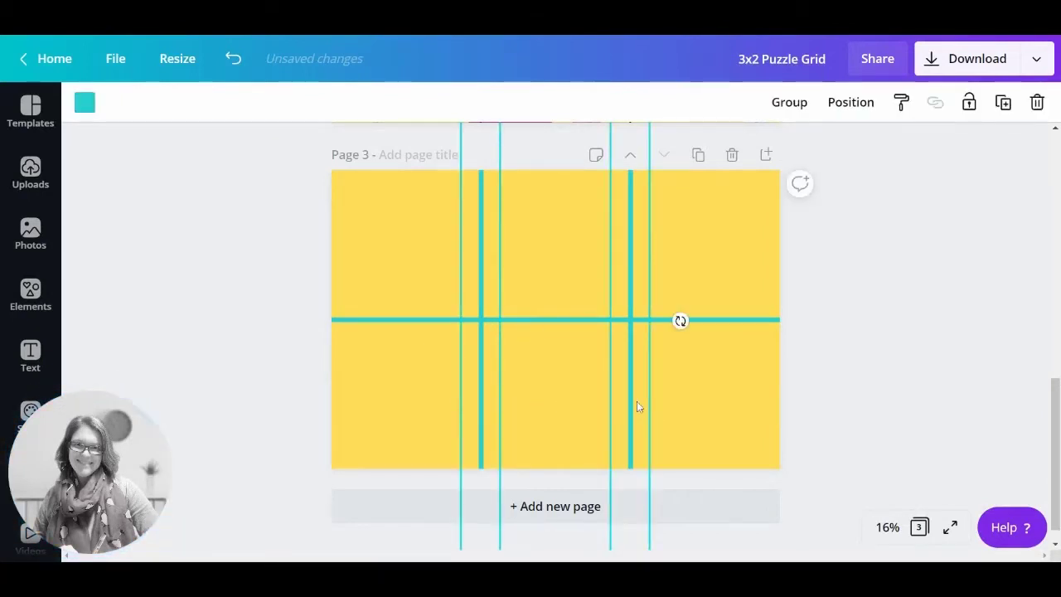
shift+click(705, 321)
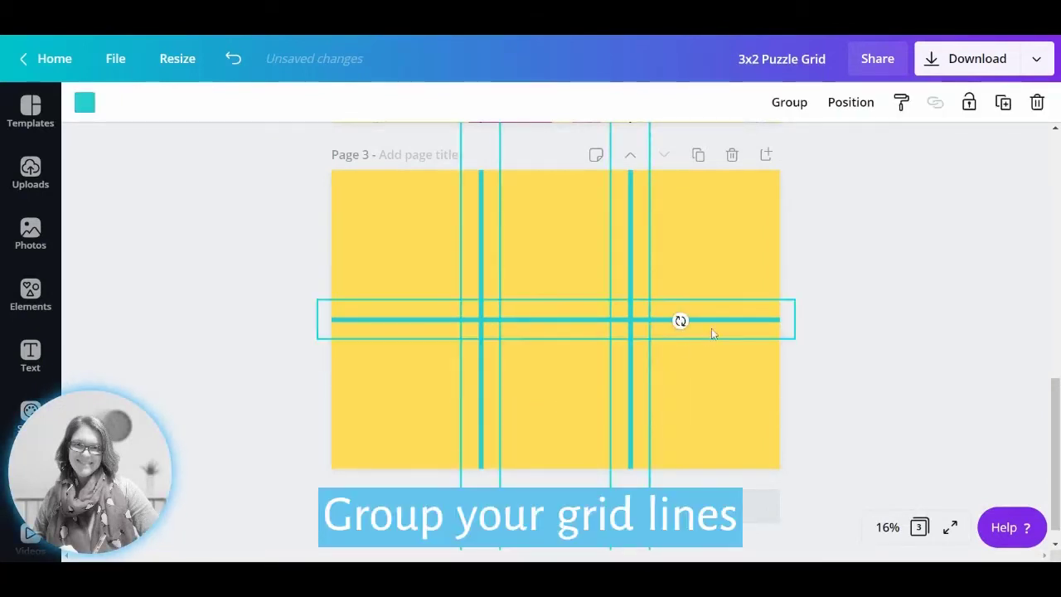
click(782, 106)
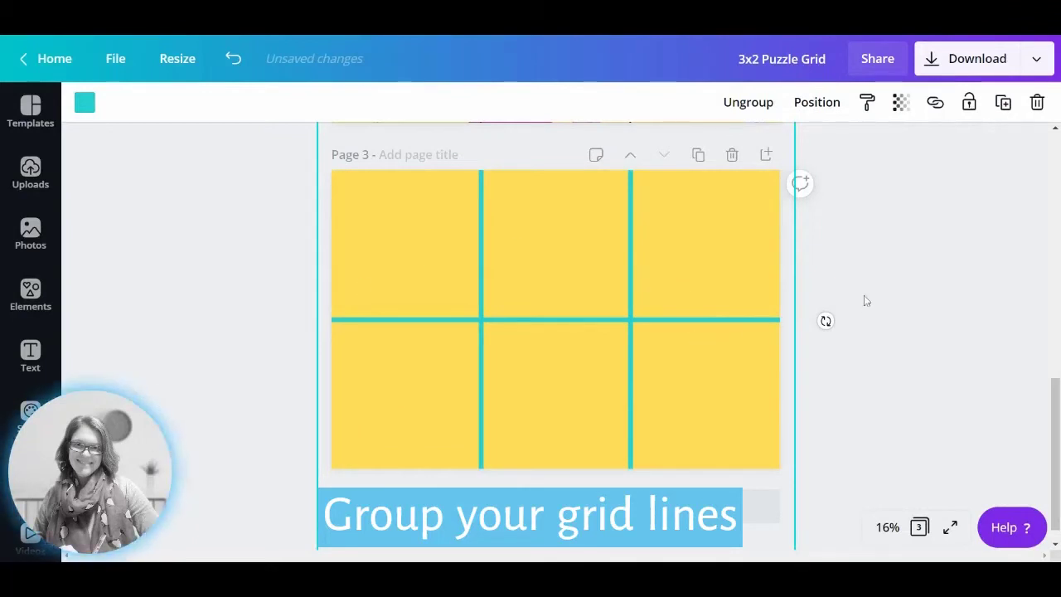
click(816, 102)
click(923, 270)
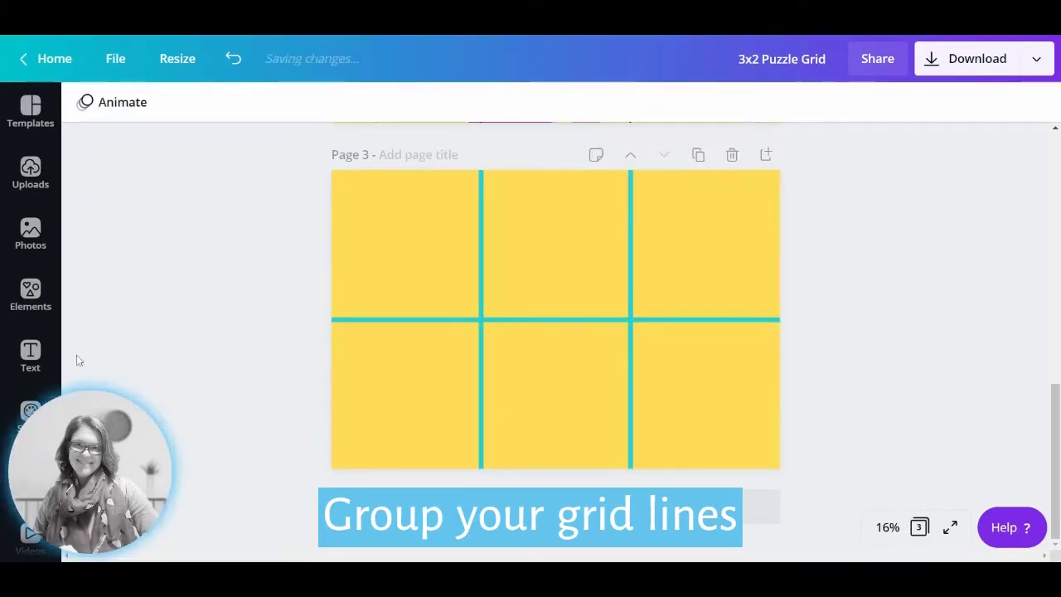
- Search photos for 'flower' and place the pink watercolour flower cluster in the lower-left cell
click(29, 232)
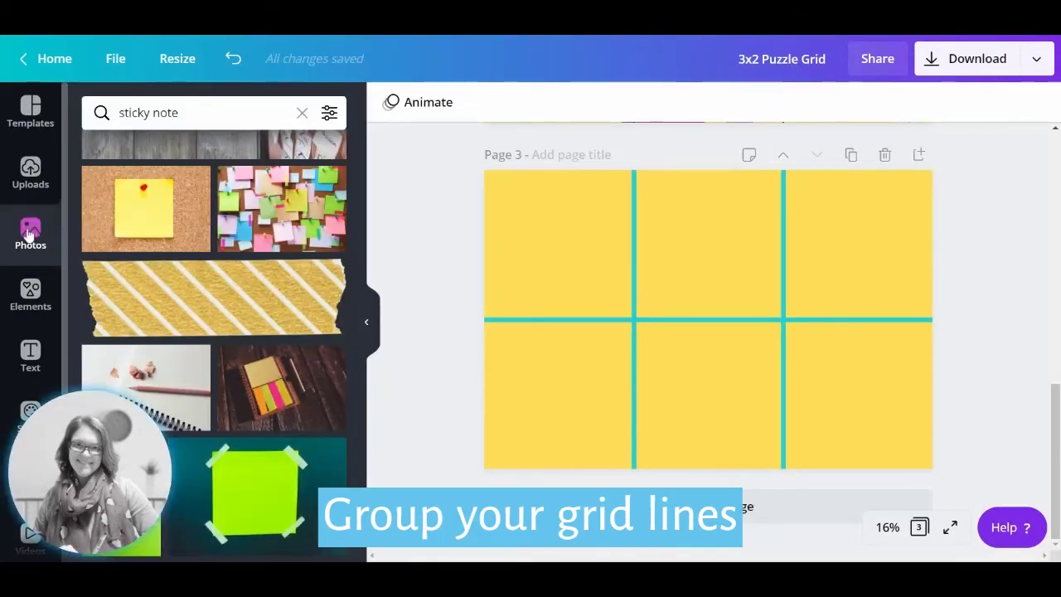
click(180, 112)
drag(179, 113, 119, 113)
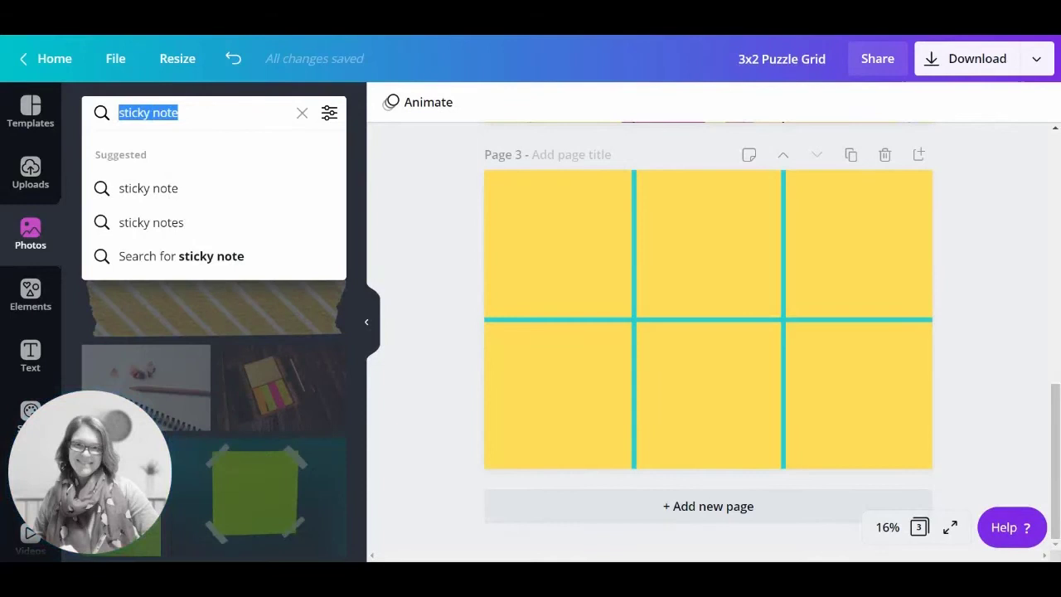
text(flower)
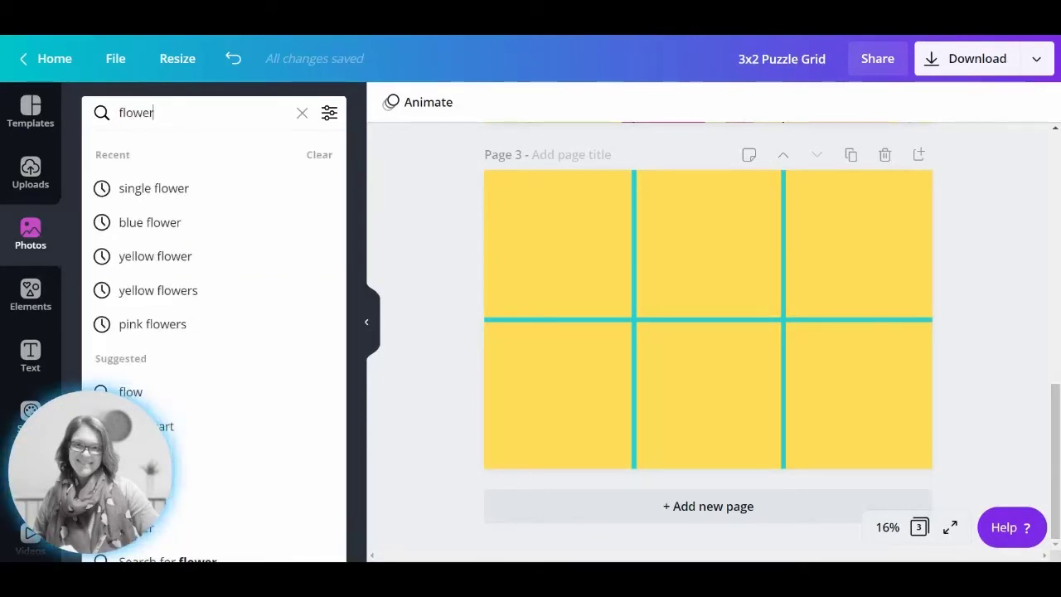
key(Return)
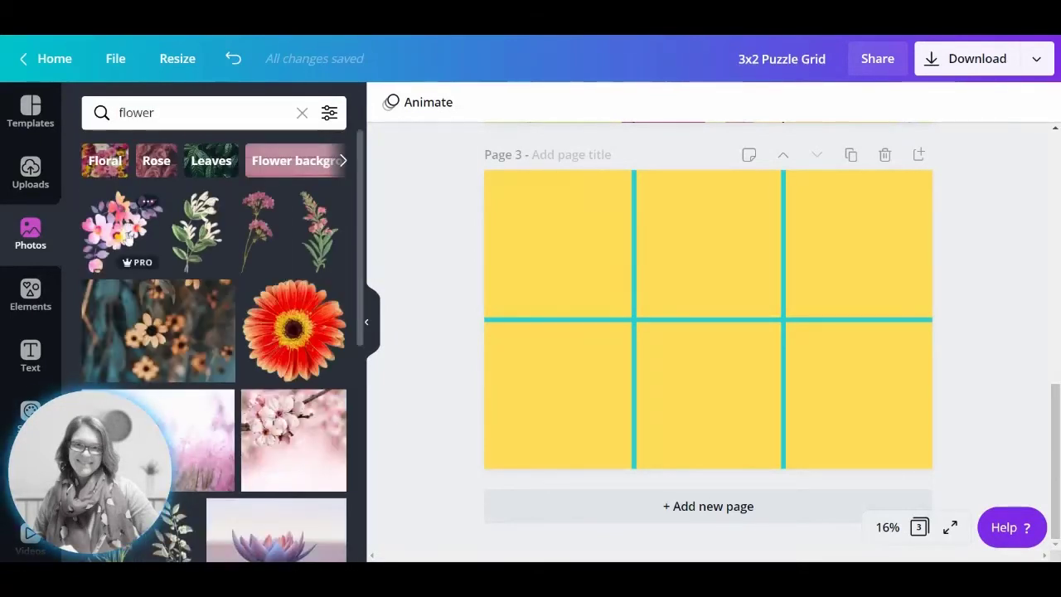
drag(160, 237, 598, 402)
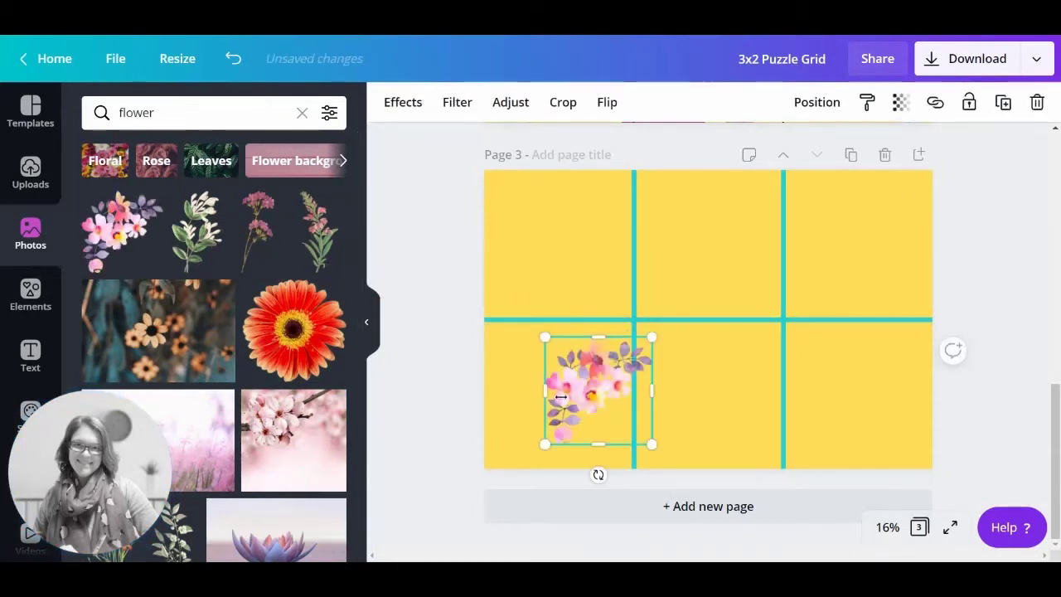
- Enlarge the flower cluster and shift it up-left across the bottom-left and bottom-middle cells
drag(640, 432, 694, 461)
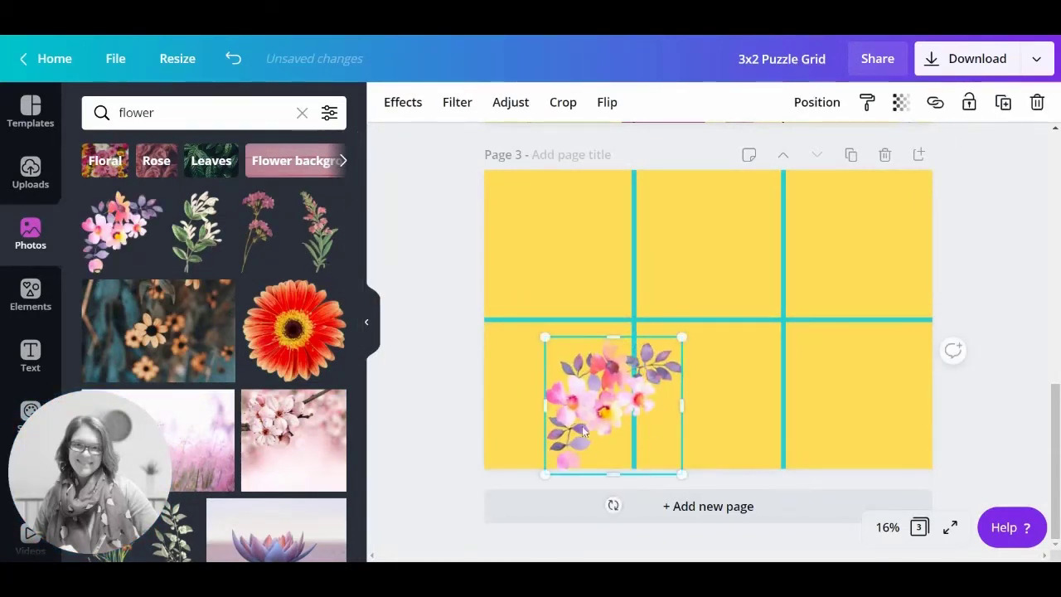
drag(585, 430, 575, 414)
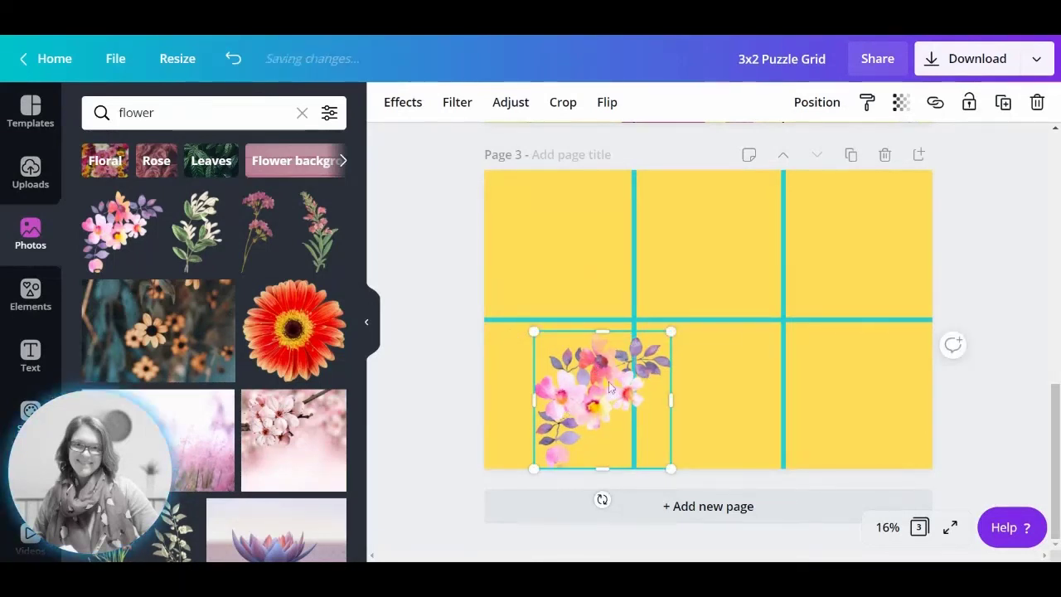
drag(611, 394, 608, 384)
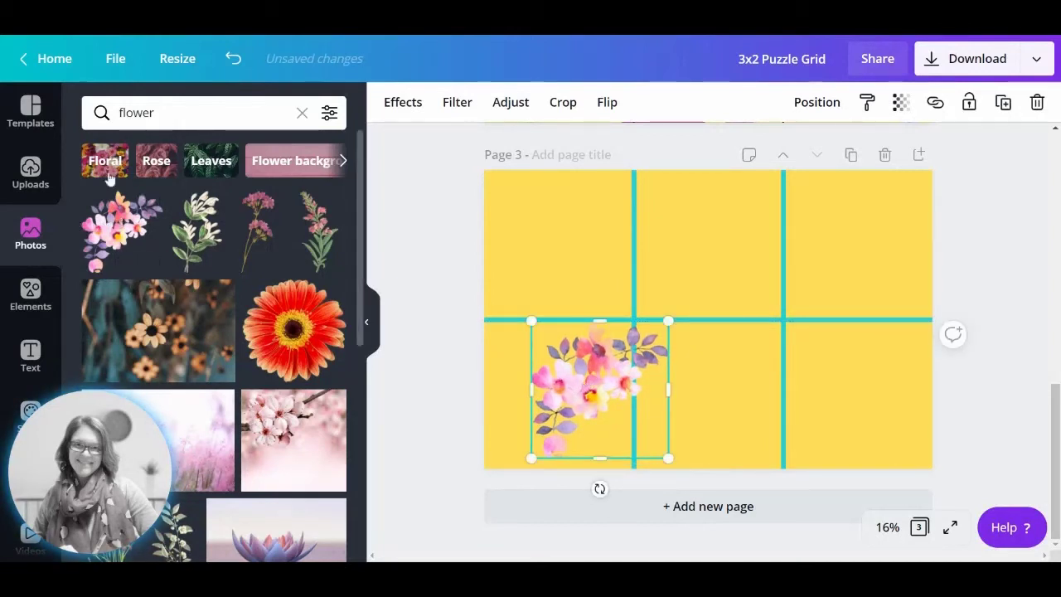
- Search graphics for 'blob' and place a pink blob at the left edge of page 3
click(154, 113)
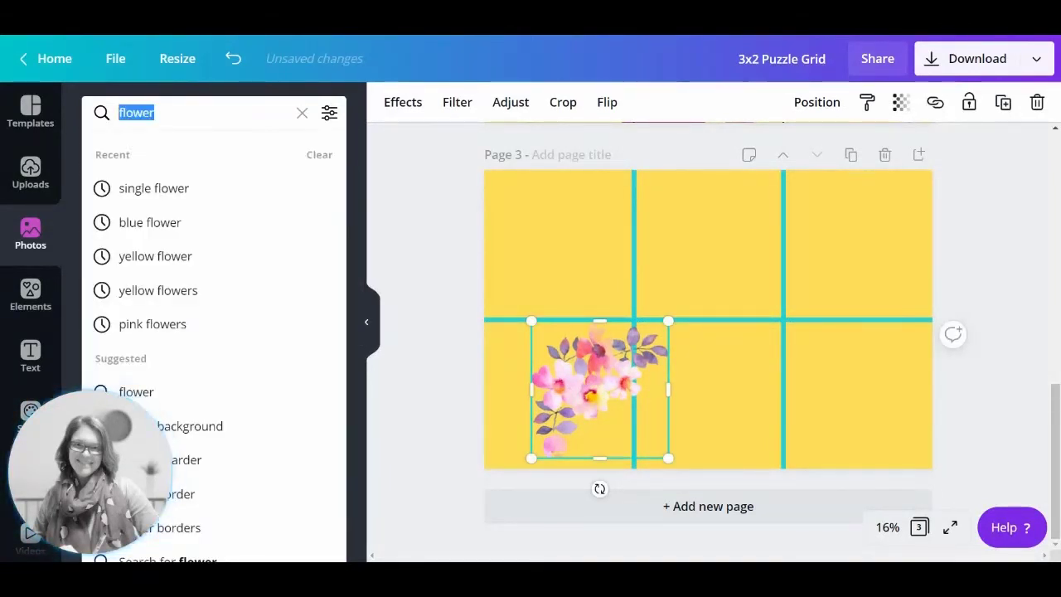
text(blob)
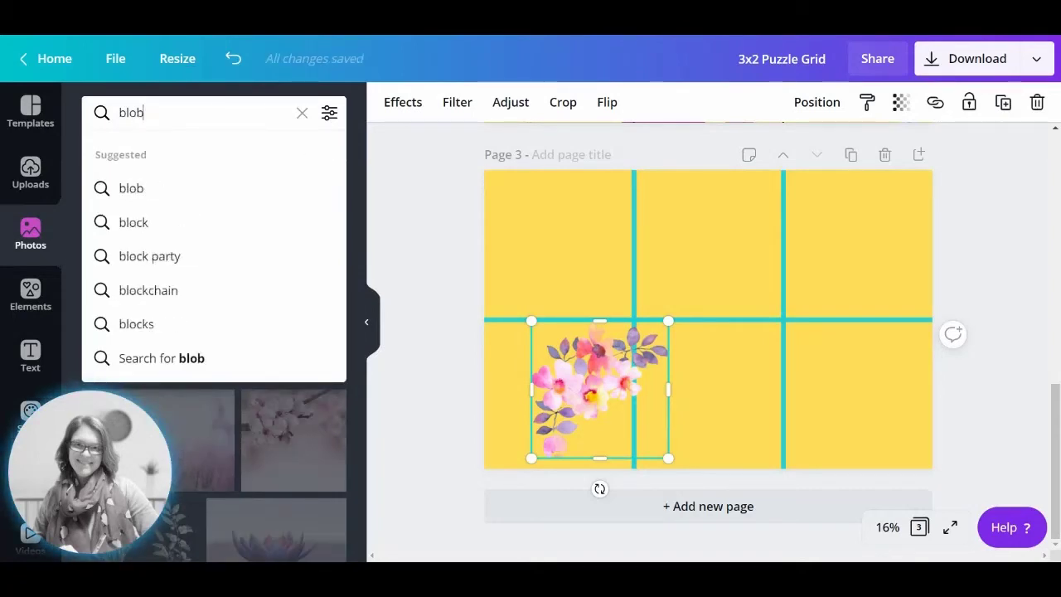
key(Return)
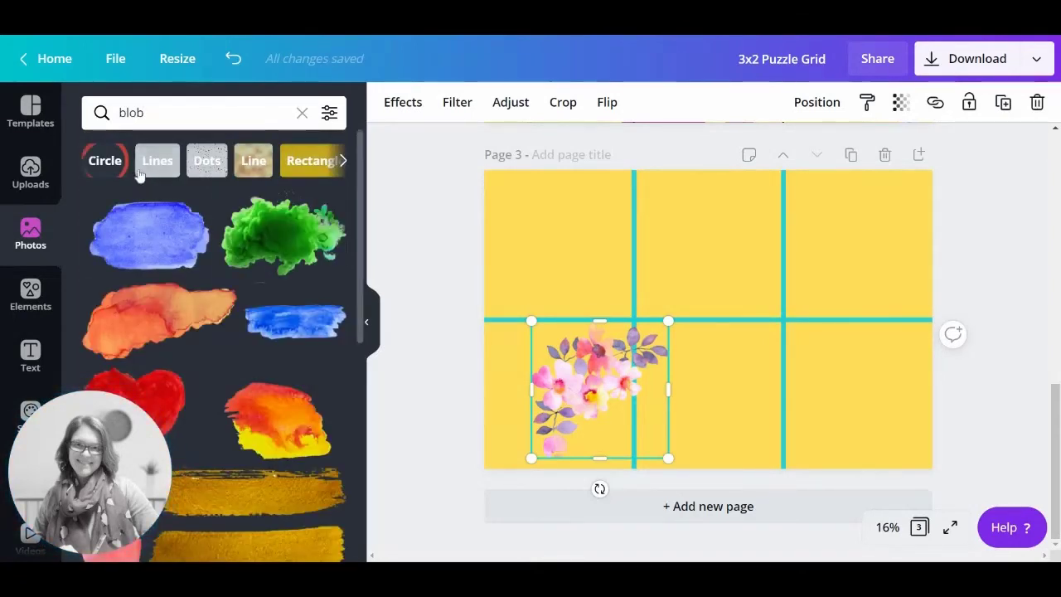
scroll(267, 408, down, 10)
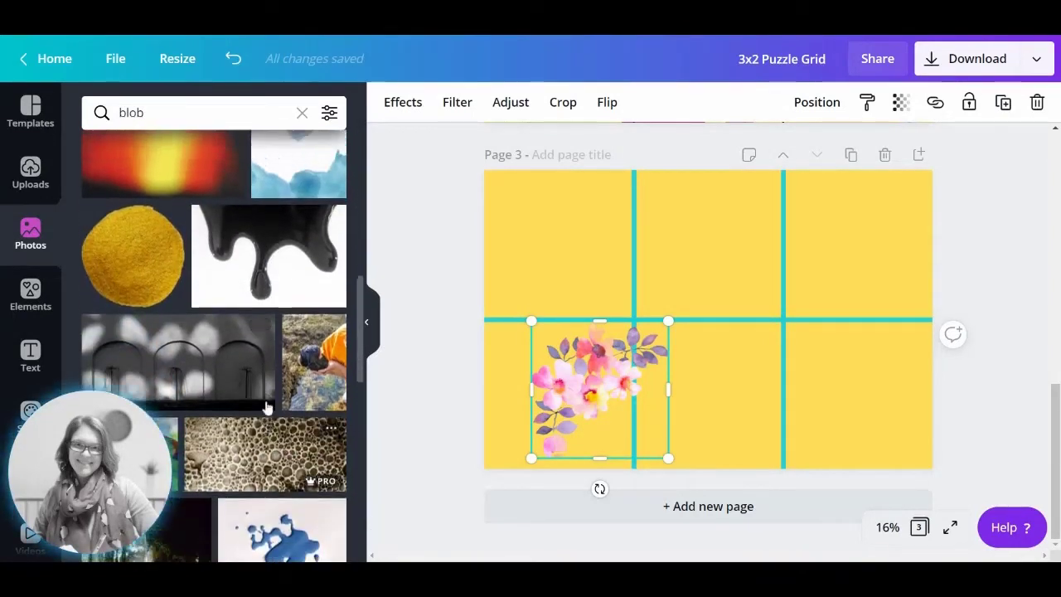
scroll(267, 408, up, 2)
click(30, 294)
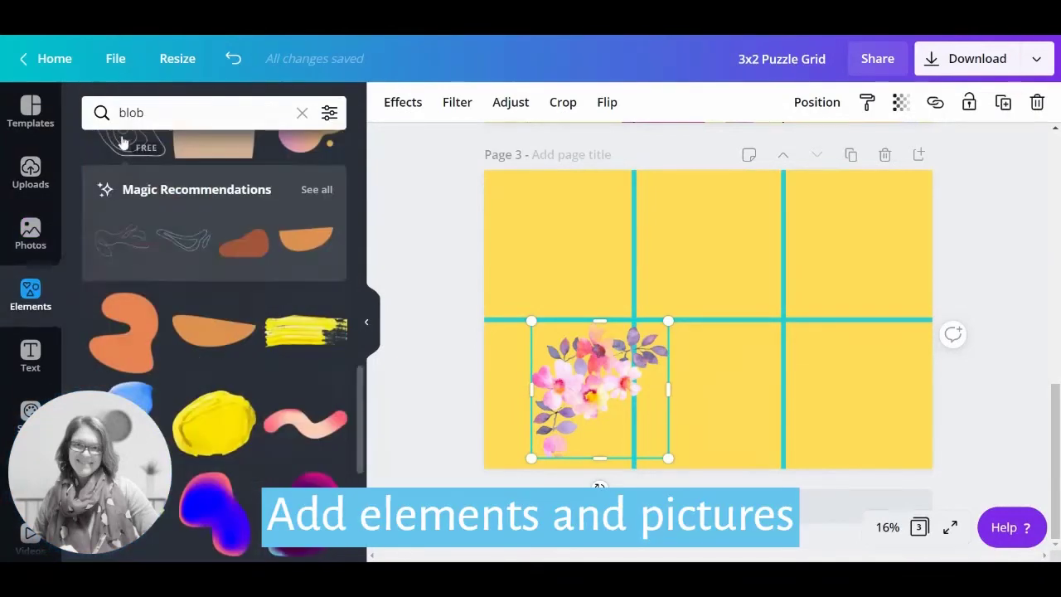
scroll(207, 315, up, 5)
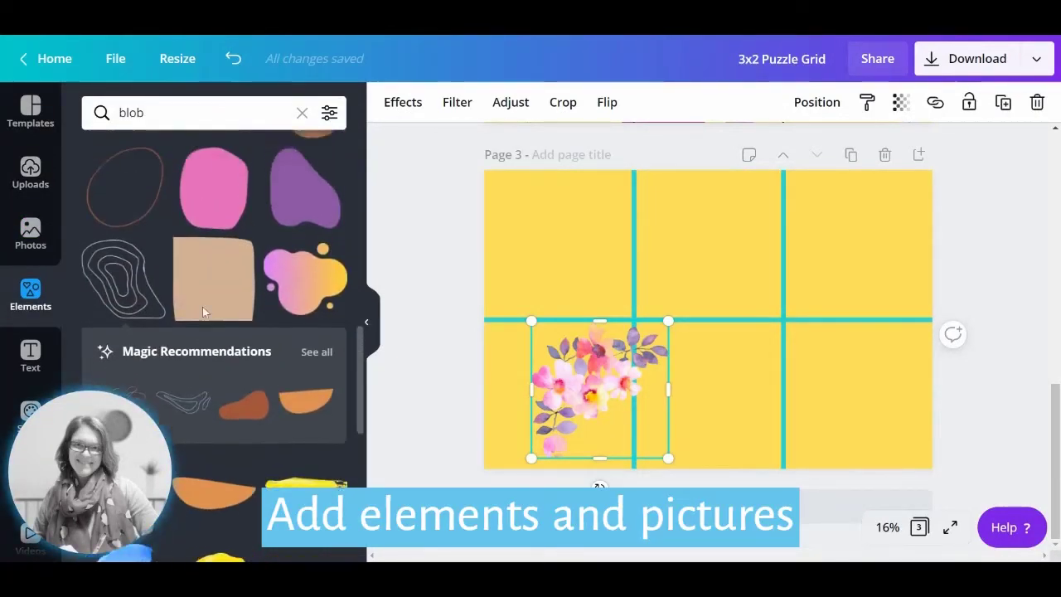
drag(217, 364, 551, 323)
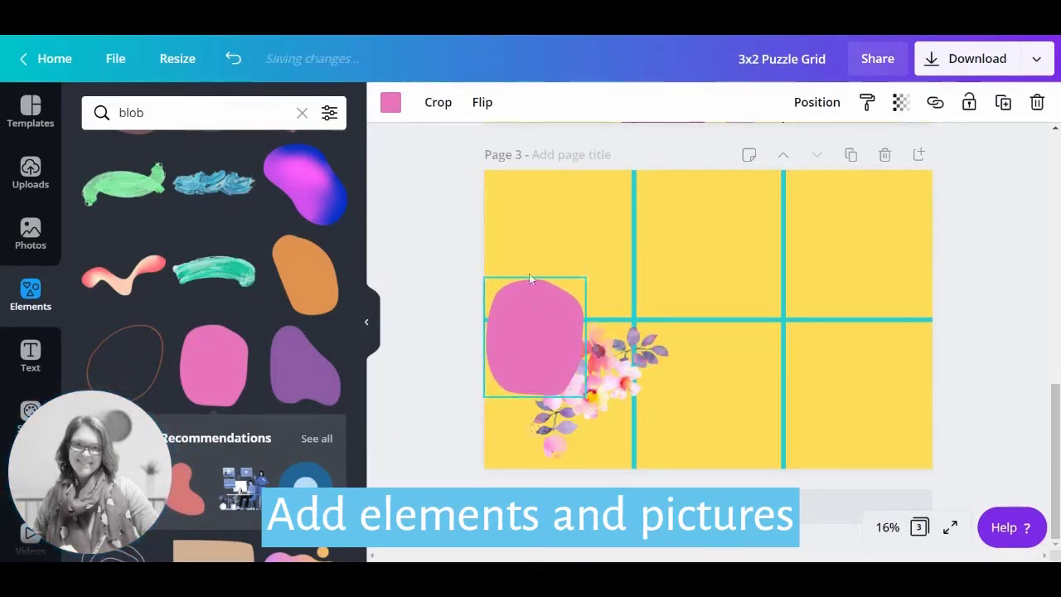
- Recolour the blob light pink and move it backwards twice, behind the flowers and grid lines
click(530, 278)
click(390, 103)
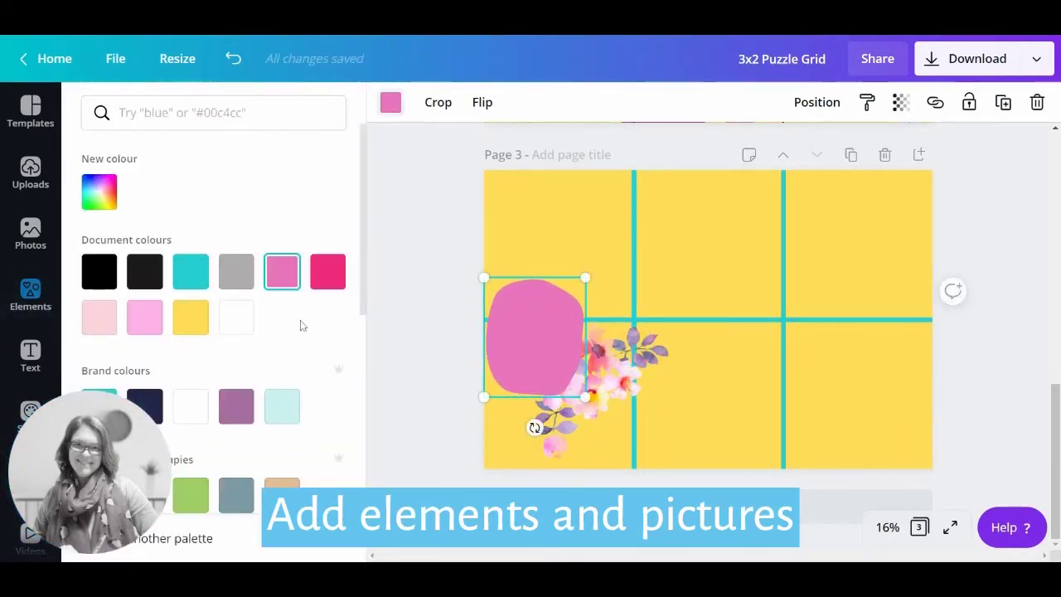
click(149, 329)
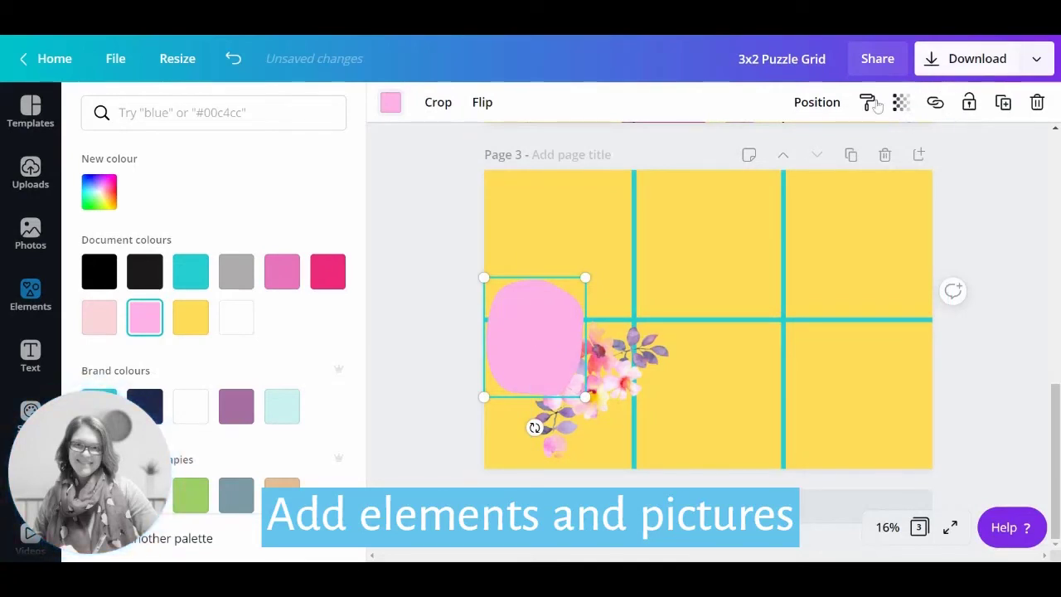
click(816, 102)
click(749, 157)
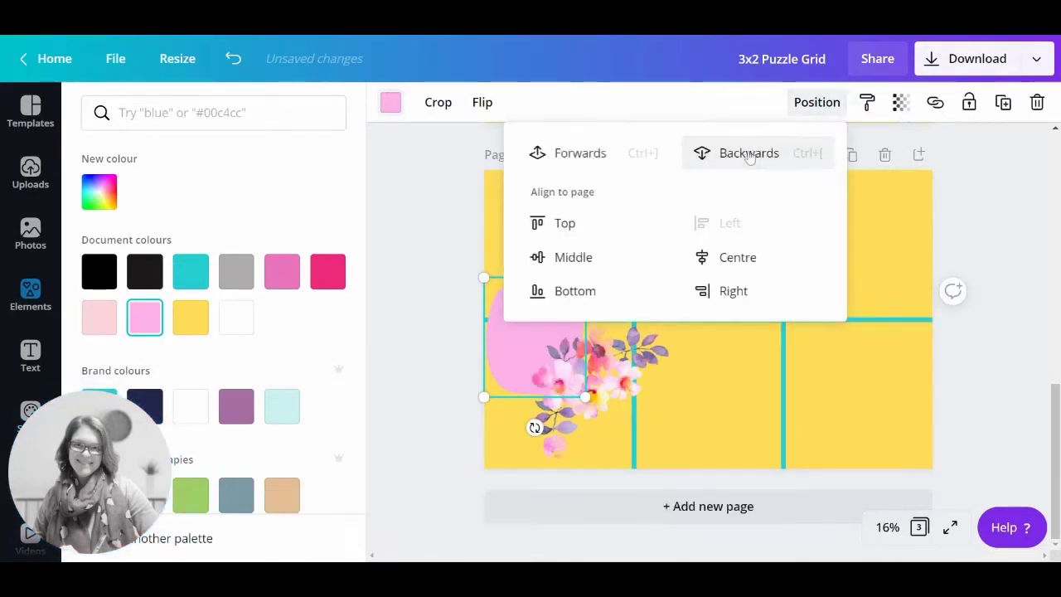
click(749, 158)
- Search elements for 'spots' and add the green spots graphic to page 3
click(994, 238)
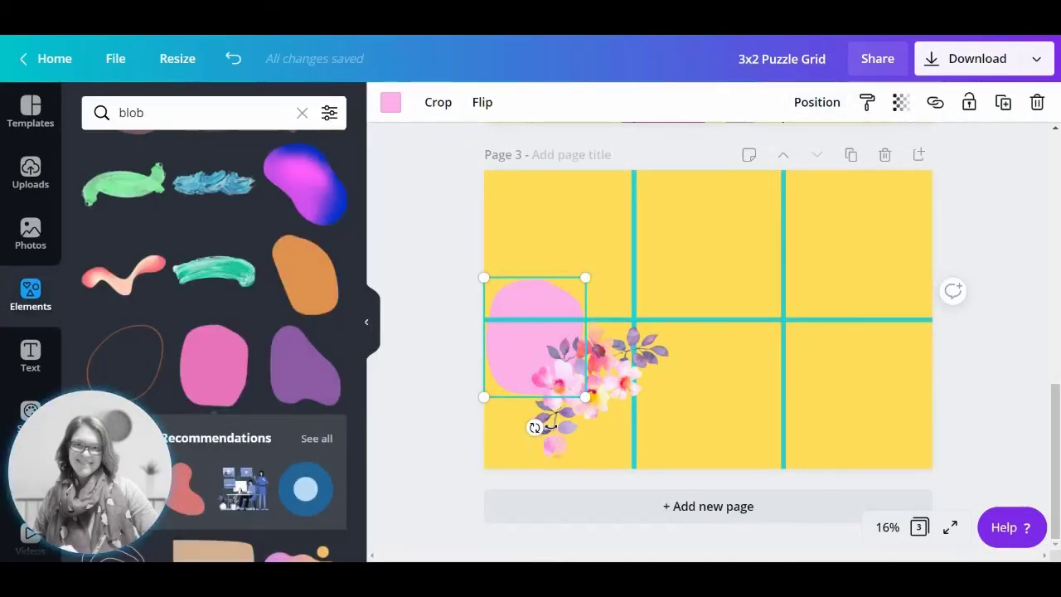
scroll(235, 308, up, 2)
scroll(235, 308, up, 4)
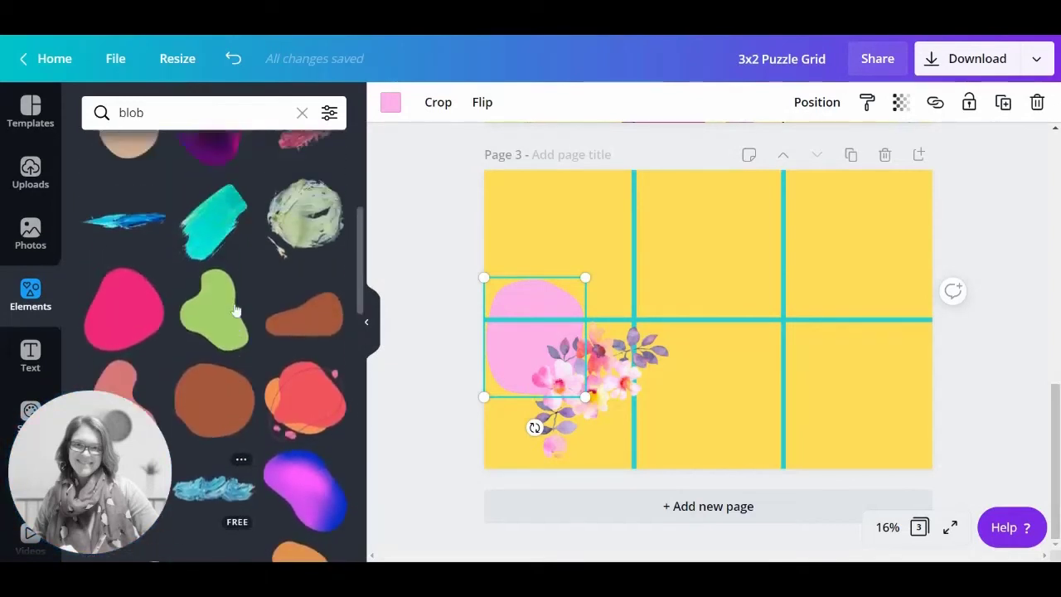
click(125, 112)
key(ctrl+a)
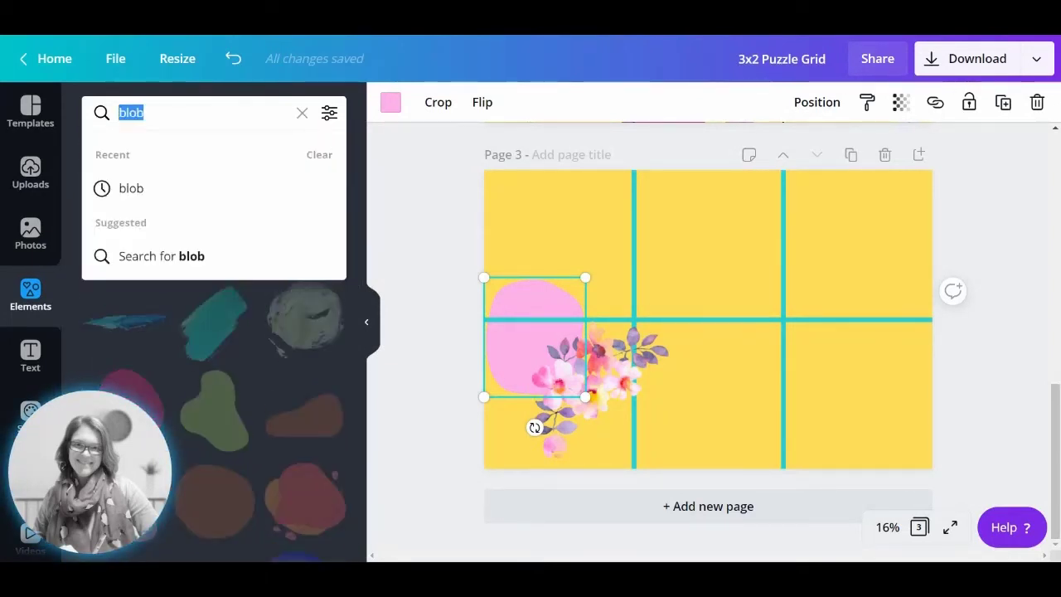
text(spots)
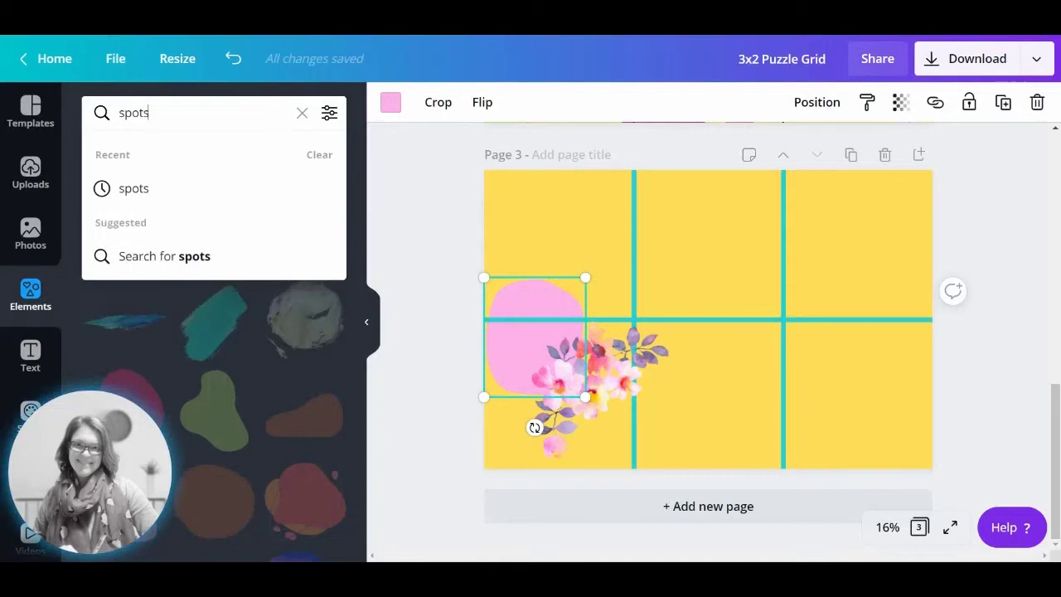
key(Return)
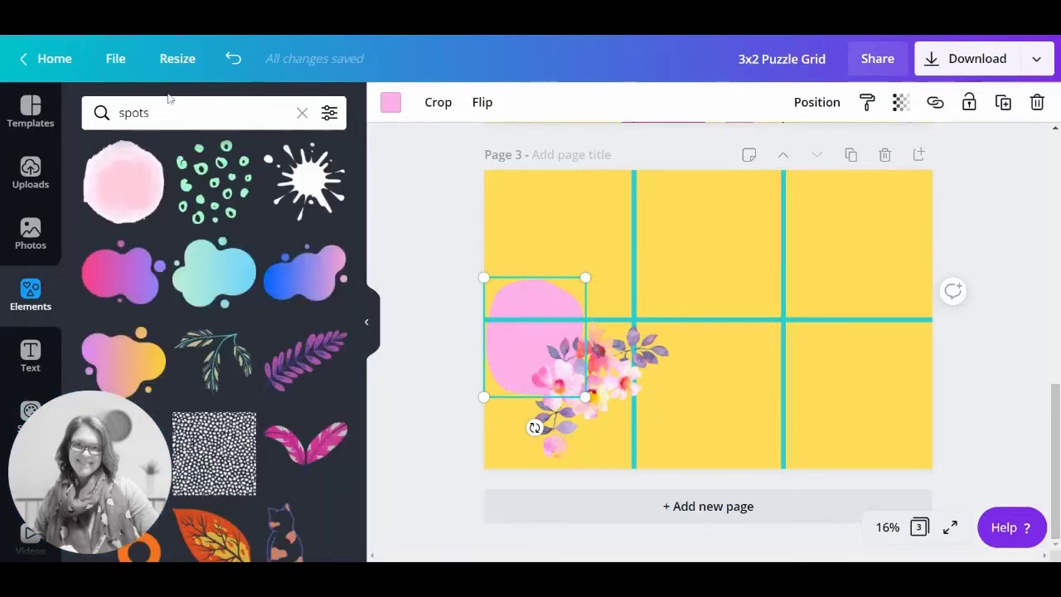
click(214, 182)
- Move and shrink the spots near the top-left intersection, recolour them pink, and send them to the back
drag(735, 335, 620, 314)
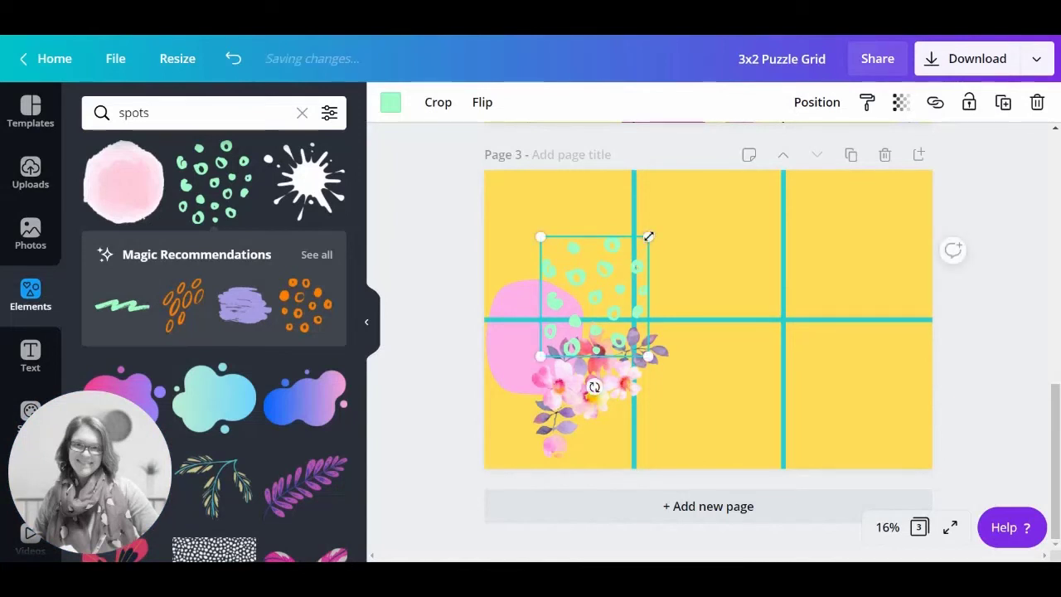
drag(648, 238, 626, 263)
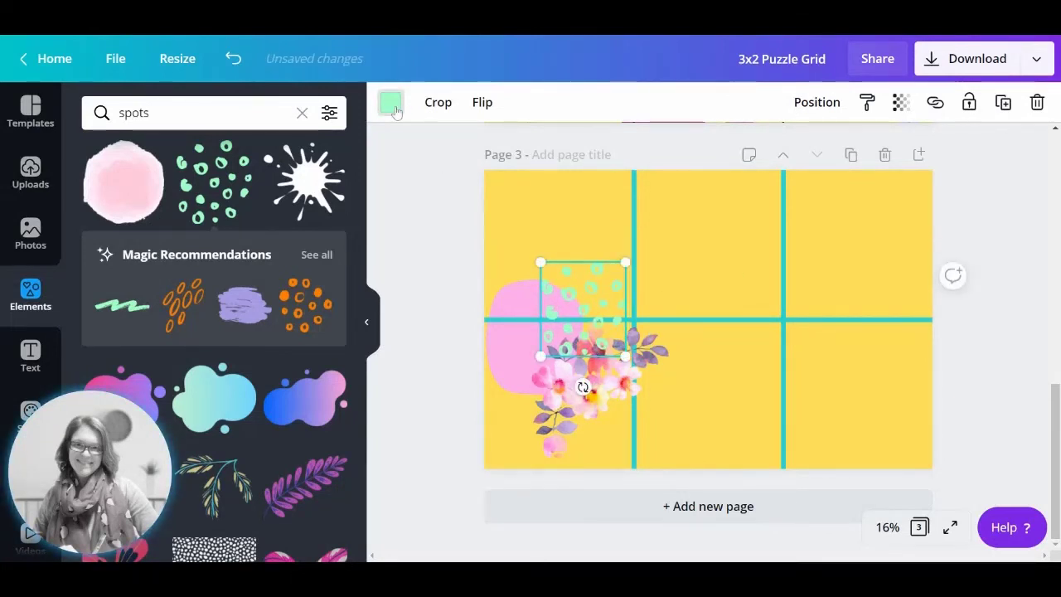
click(390, 103)
click(327, 273)
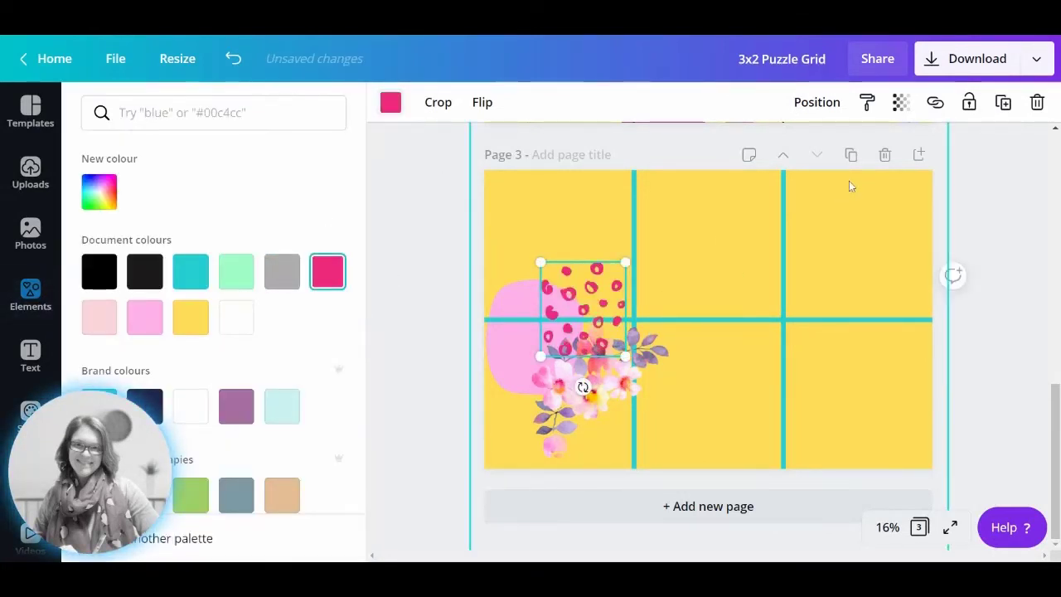
click(816, 102)
click(700, 185)
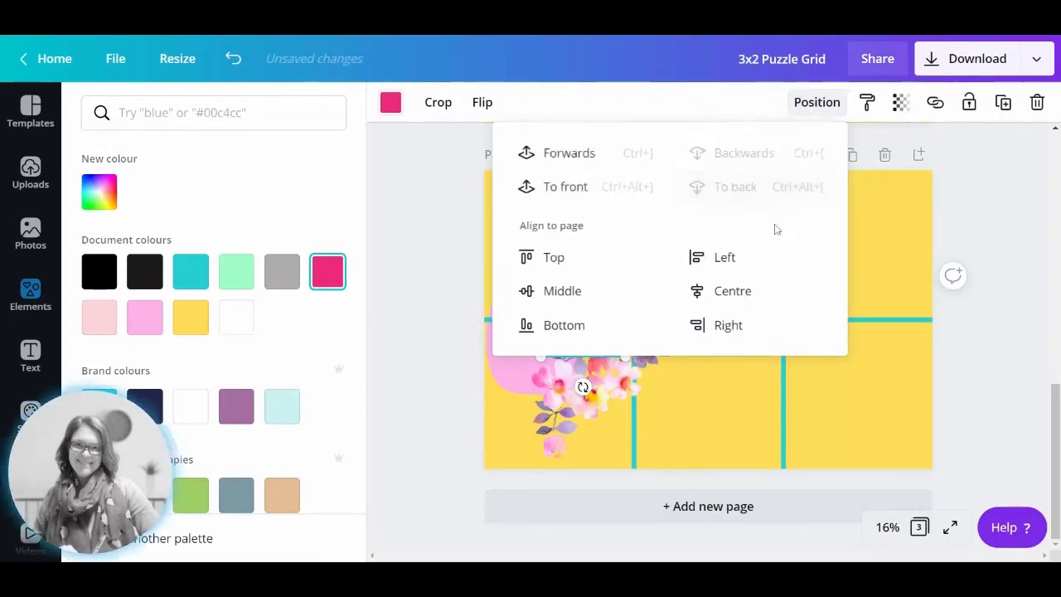
click(962, 374)
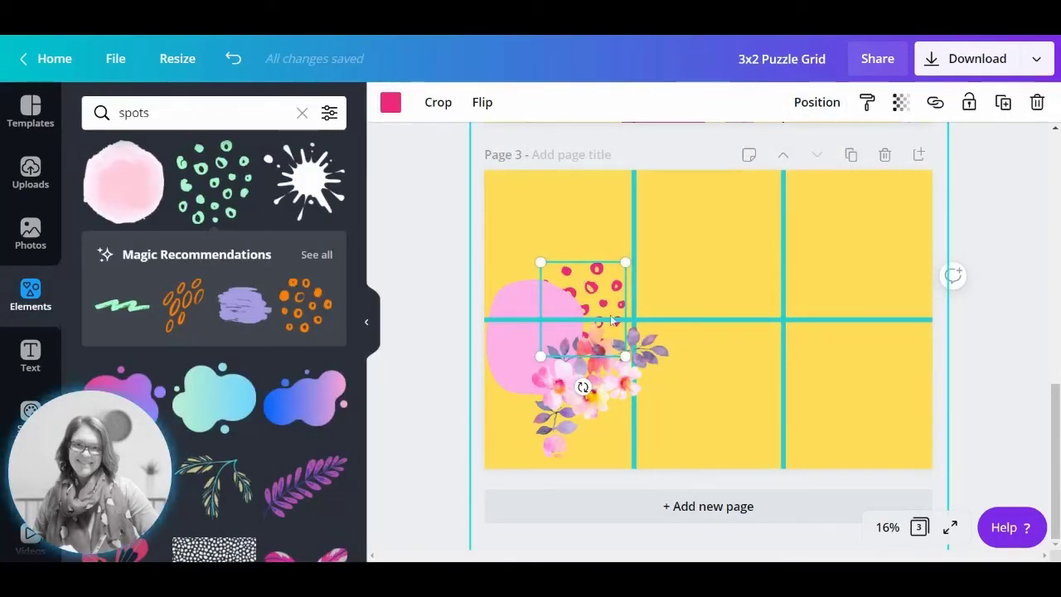
click(976, 381)
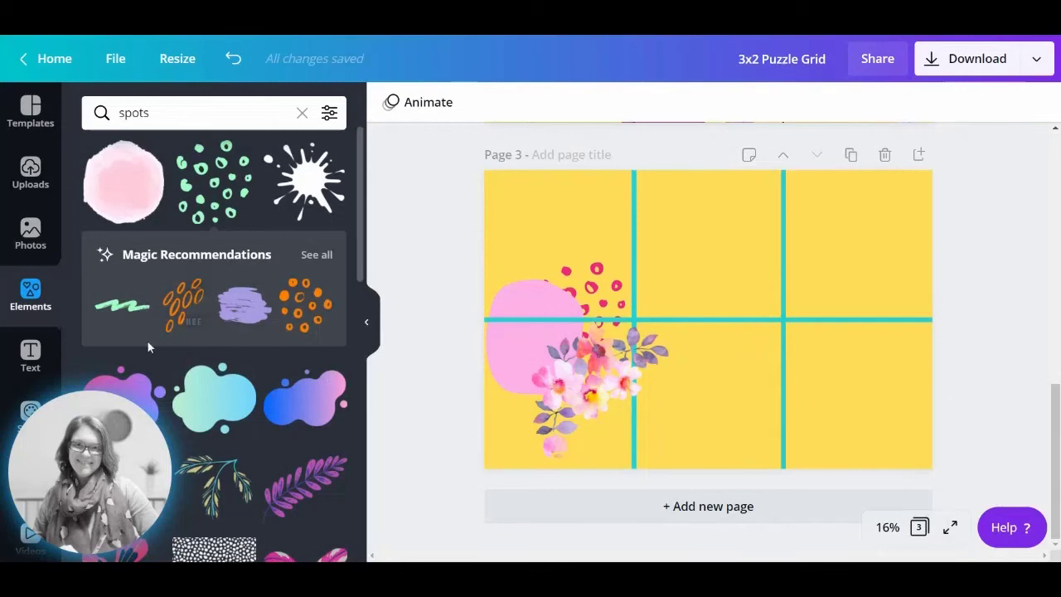
- Add the black-and-white portrait from uploads, resize it and place it in the top-middle cell
click(27, 238)
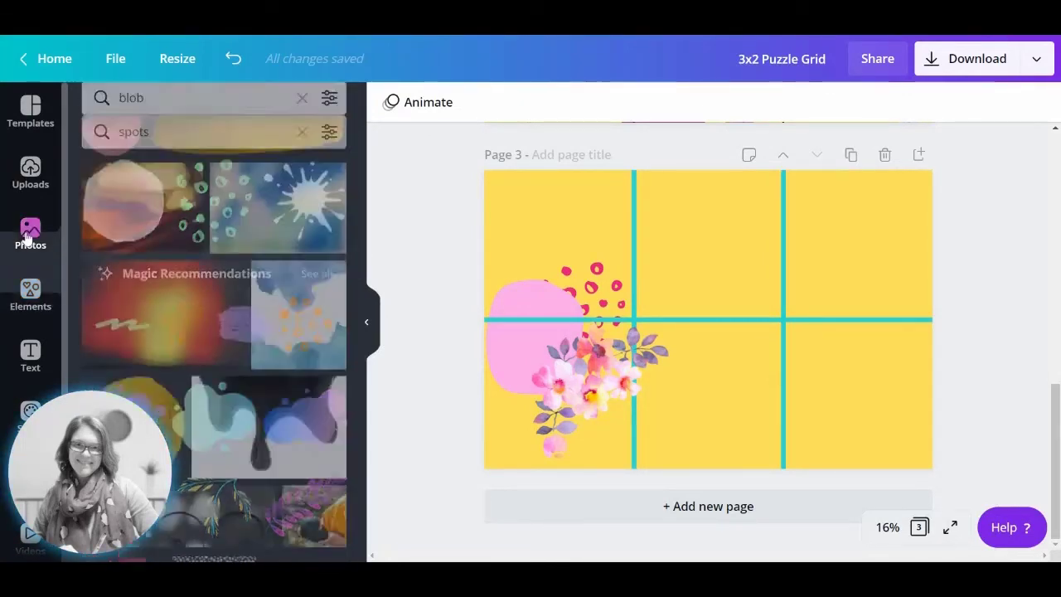
click(31, 174)
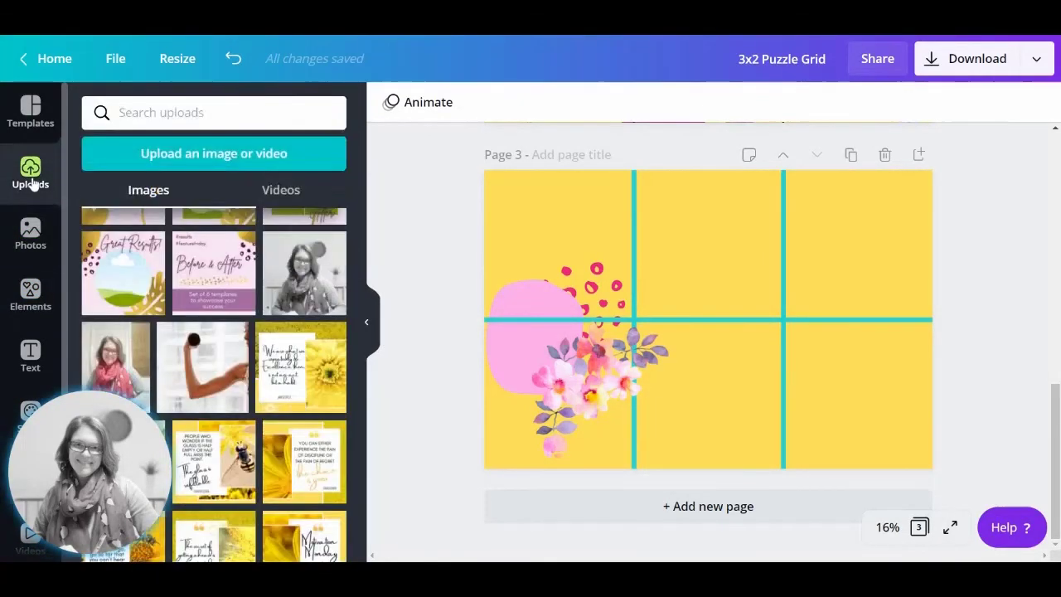
click(311, 283)
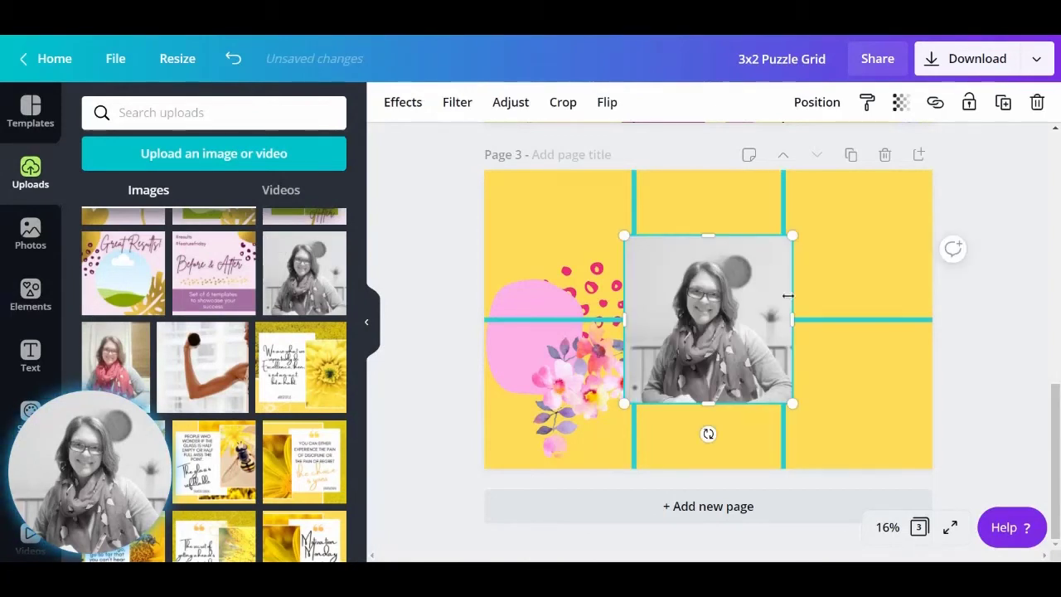
drag(792, 237, 749, 303)
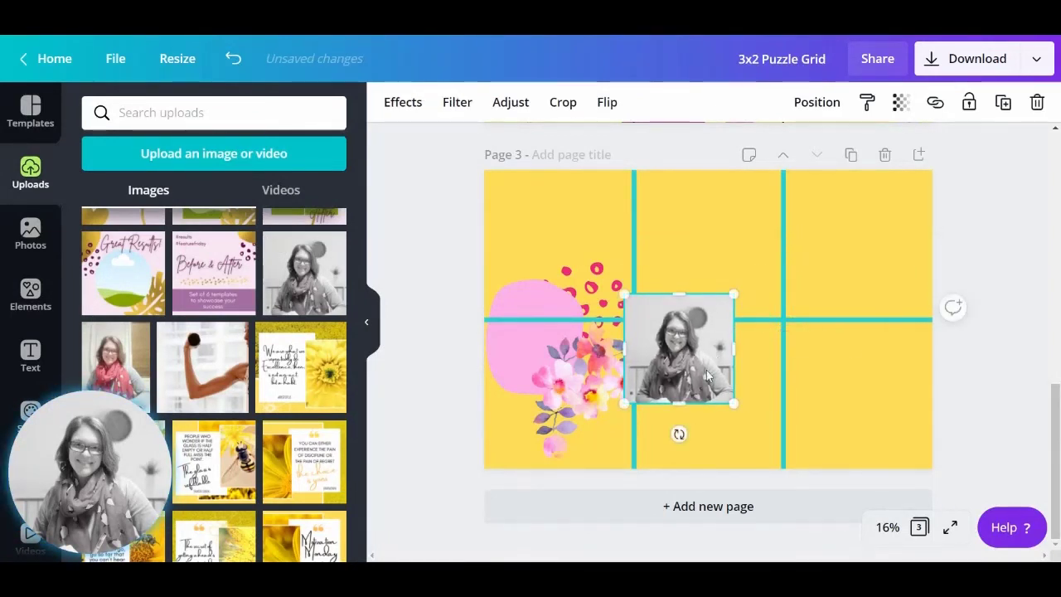
drag(706, 369, 672, 299)
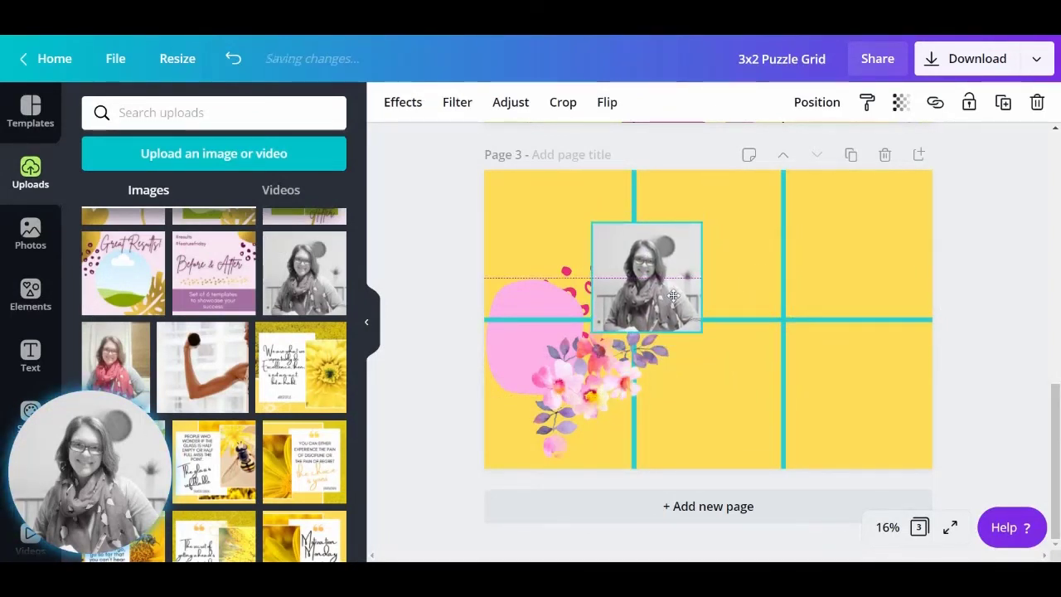
drag(703, 333, 726, 357)
drag(669, 280, 671, 275)
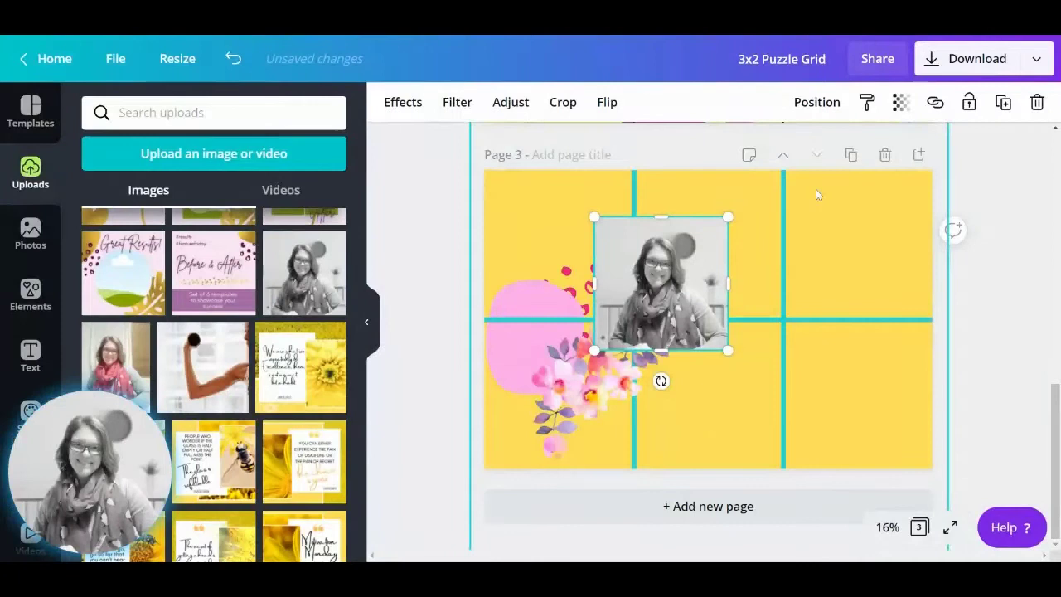
- Send the portrait to the back behind the grid lines, then reselect it under the grid
click(817, 102)
click(734, 186)
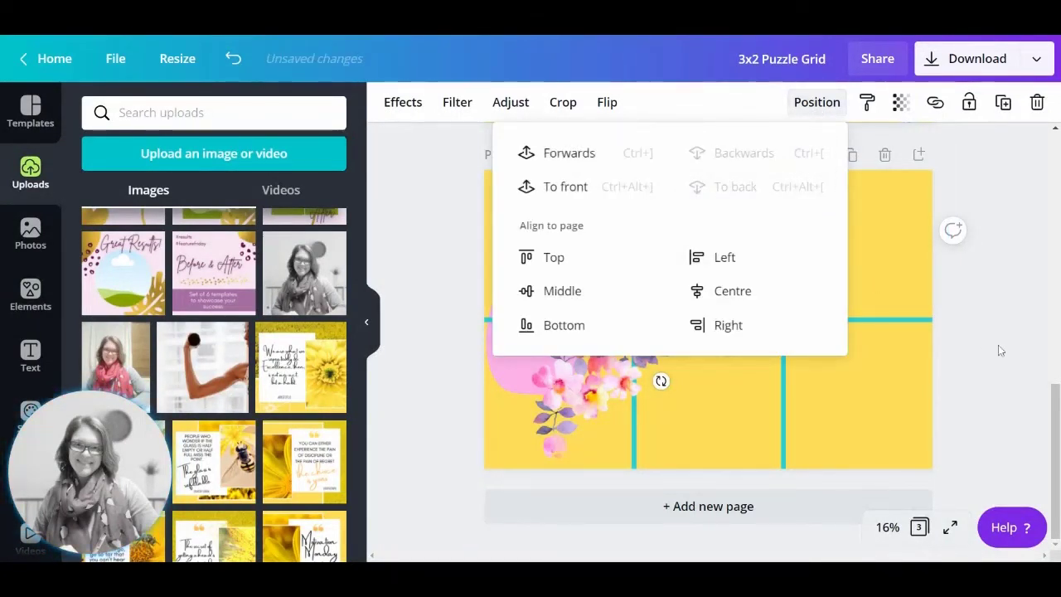
click(998, 345)
click(693, 273)
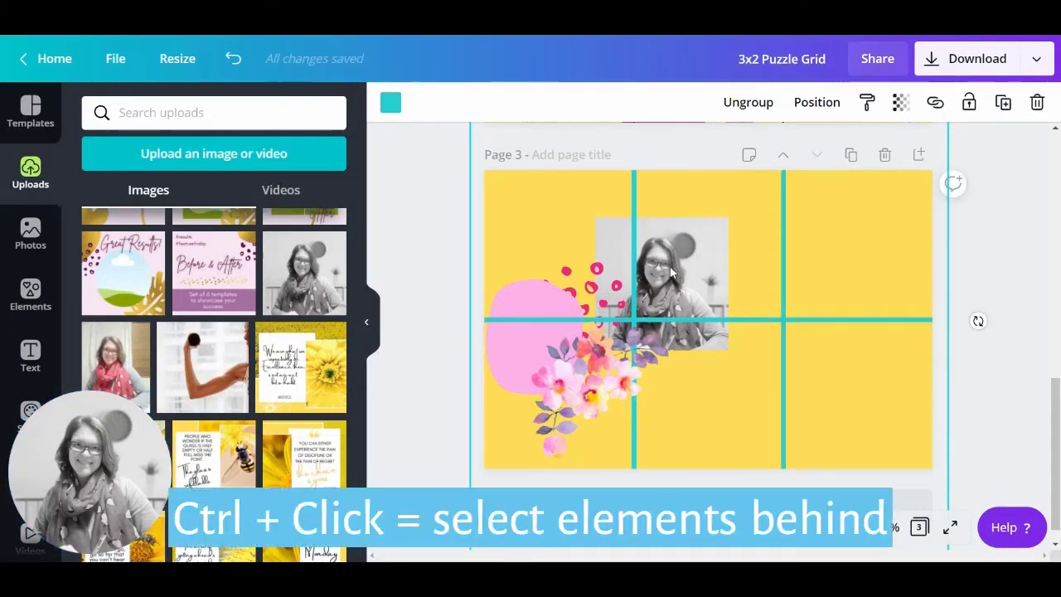
ctrl+click(677, 278)
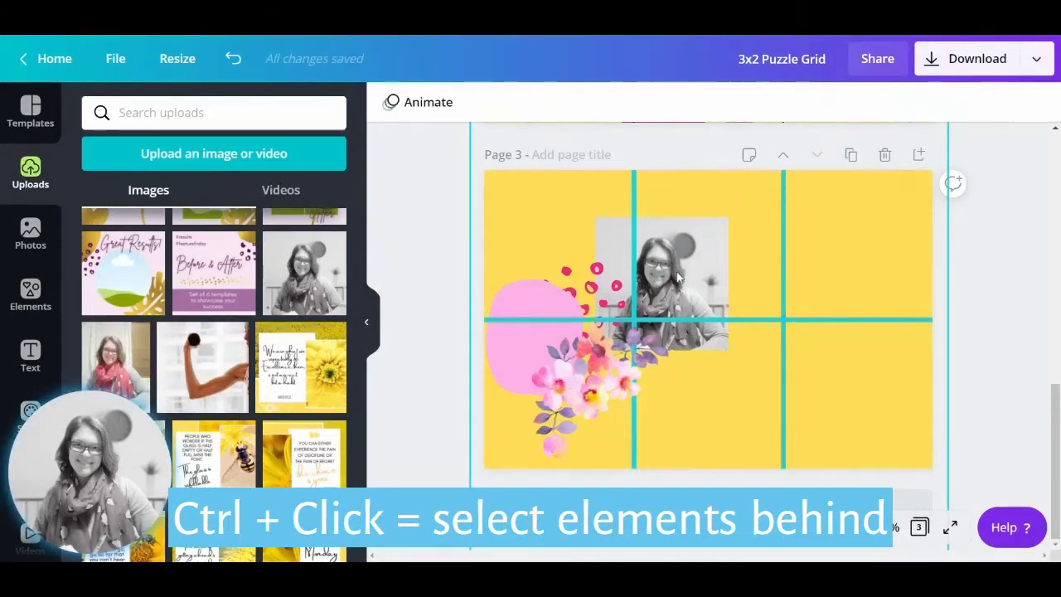
click(678, 279)
ctrl+click(678, 279)
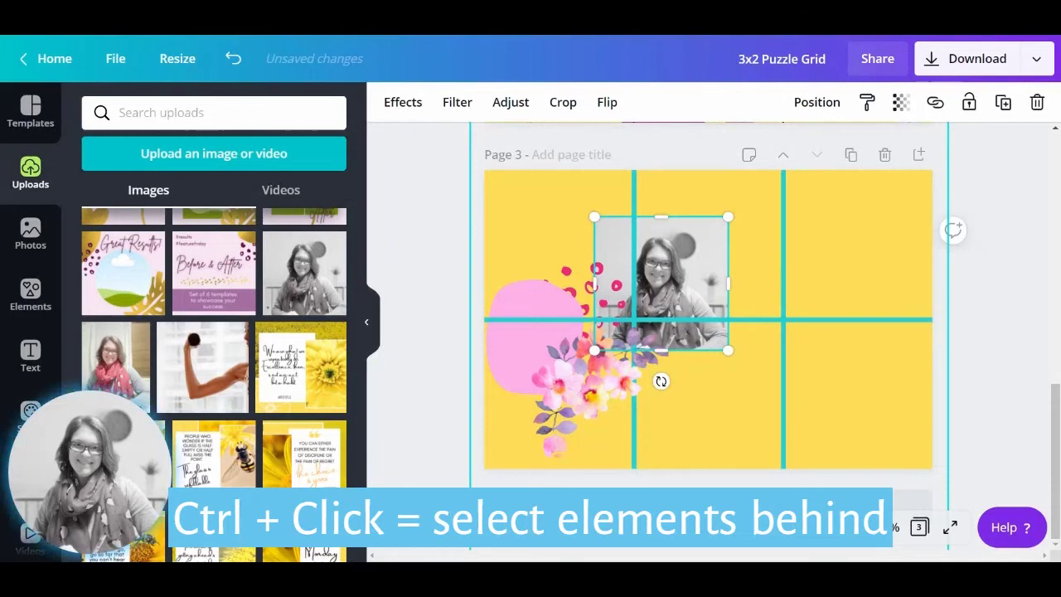
- Nudge the portrait three steps right and two steps up with the arrow keys
key(Right)
key(Right)
key(Right)
key(Right)
key(Right)
key(Right)
key(Right)
key(Right)
key(Right)
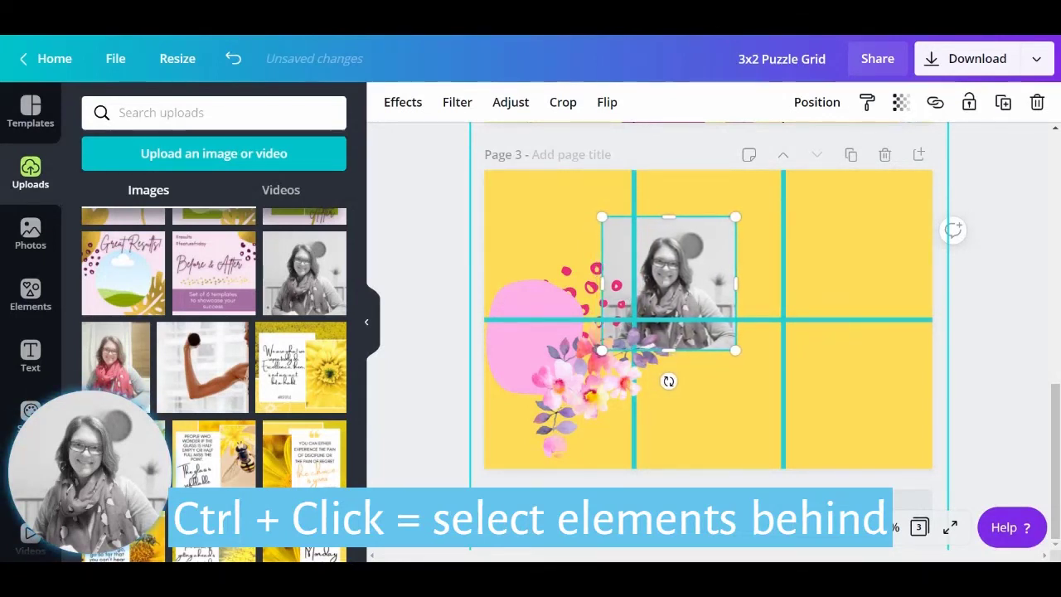
key(Right)
key(Right)
key(Right)
key(Right)
key(Right)
key(Right)
key(Right)
key(Right)
key(Right)
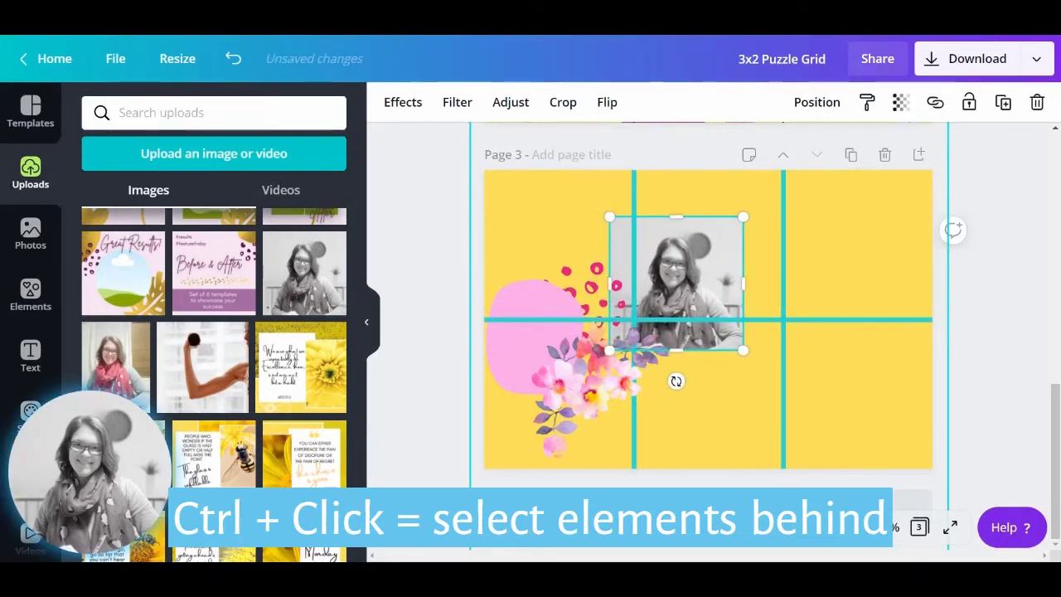
key(Up)
key(Up)
key(Up)
key(Up)
key(Up)
key(Up)
key(Up)
key(Up)
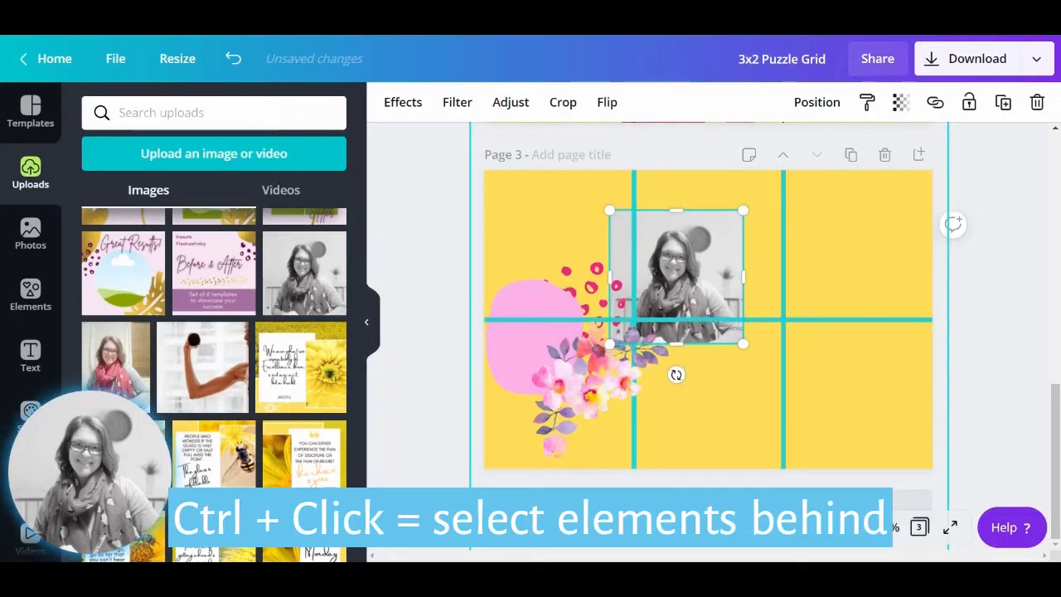
key(Up)
key(Up)
key(Up)
key(Up)
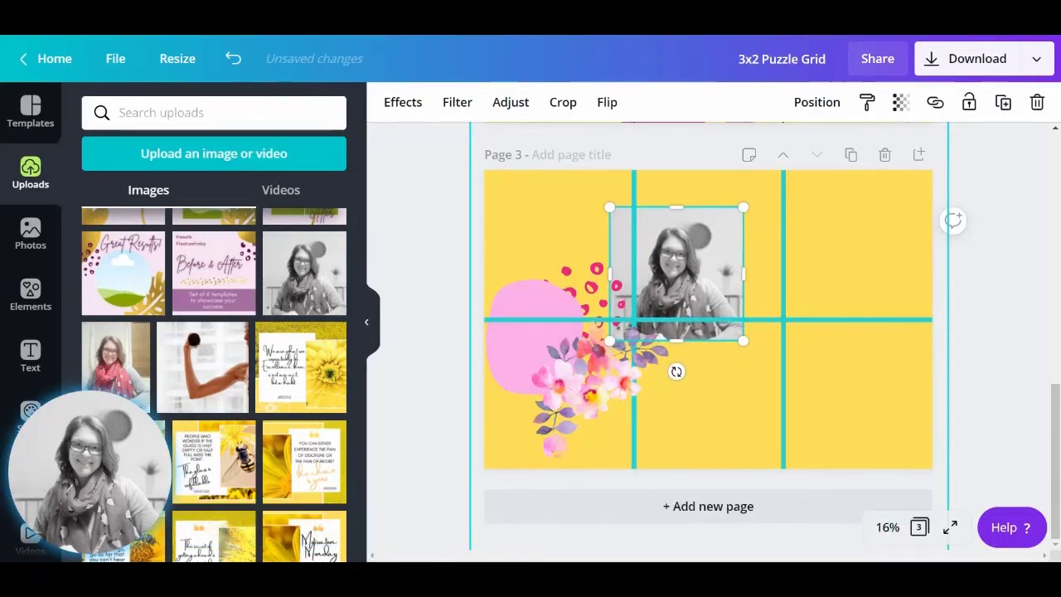
key(Right)
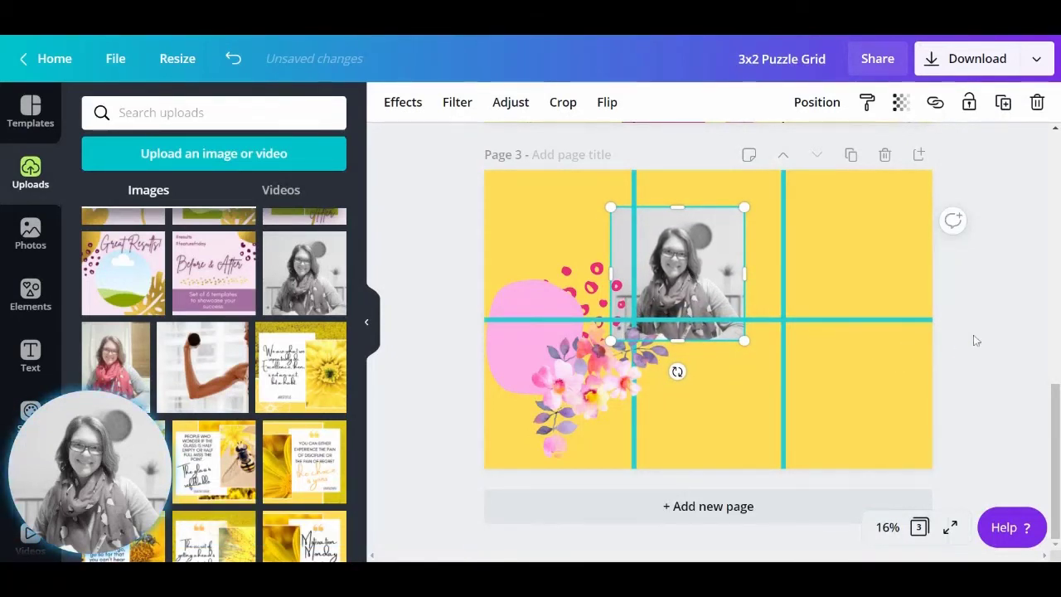
click(976, 340)
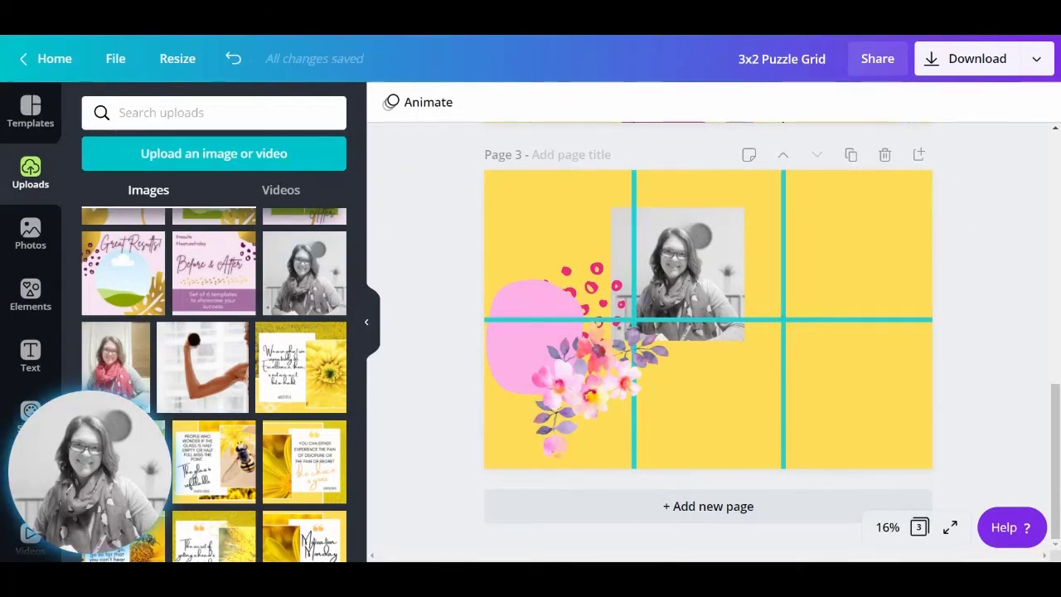
- Scroll to page 2 and delete its black horizontal and vertical grid lines
click(1055, 129)
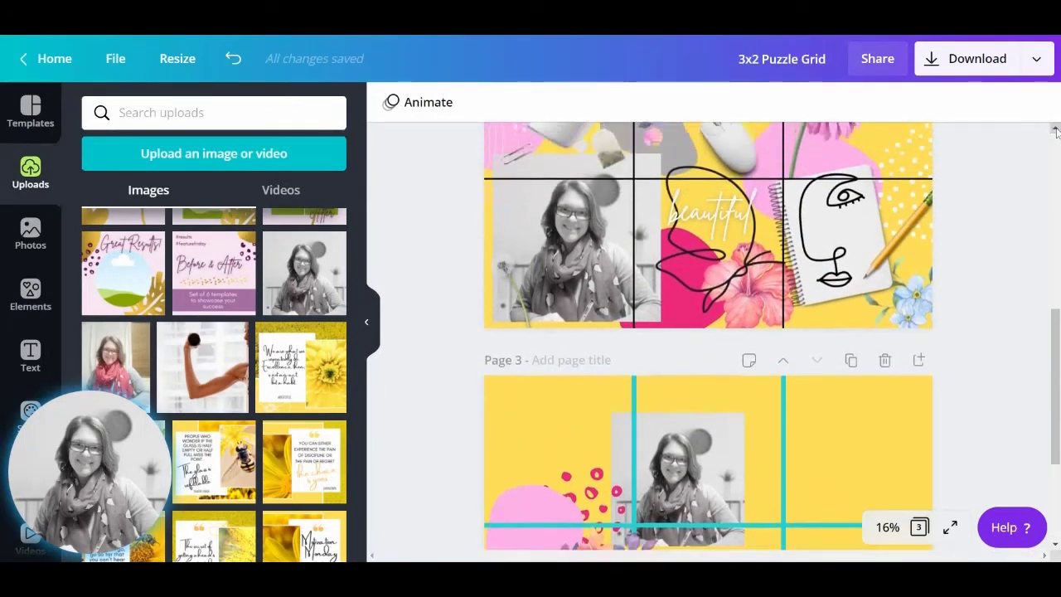
scroll(1055, 132, up, 5)
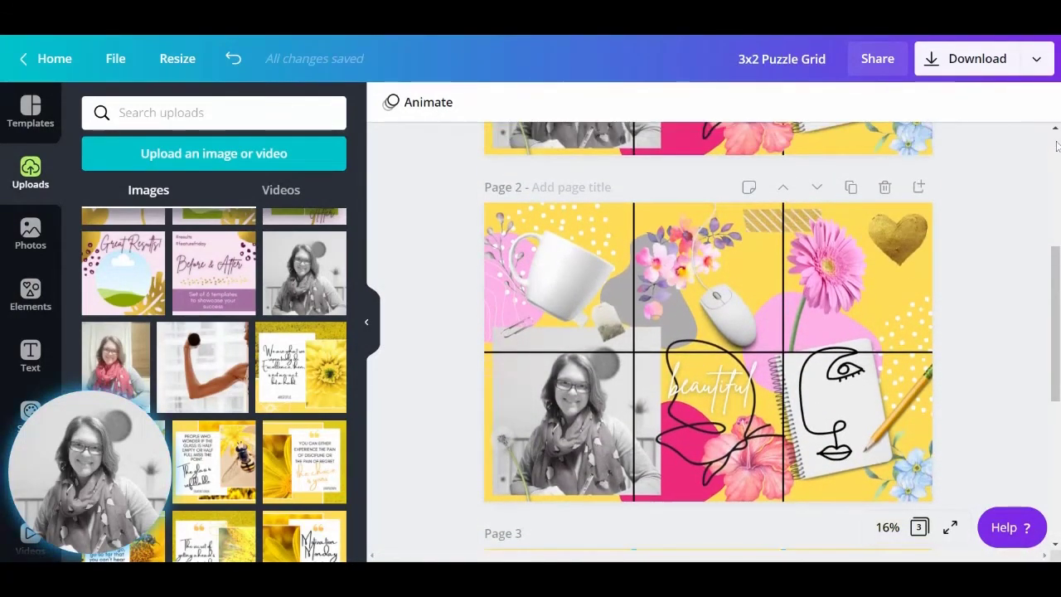
drag(1055, 361, 1056, 380)
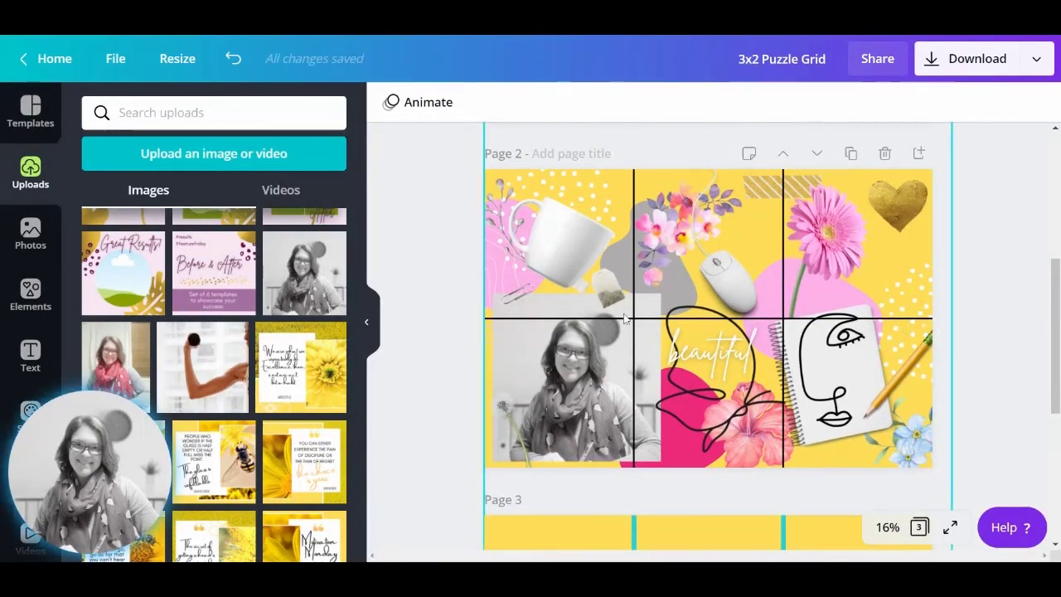
click(775, 318)
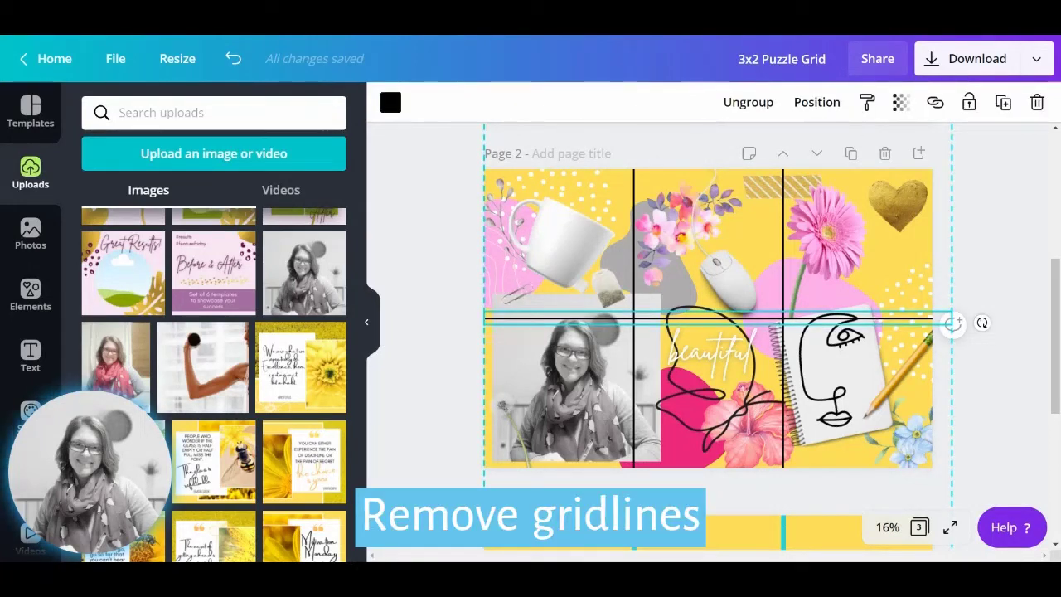
key(Delete)
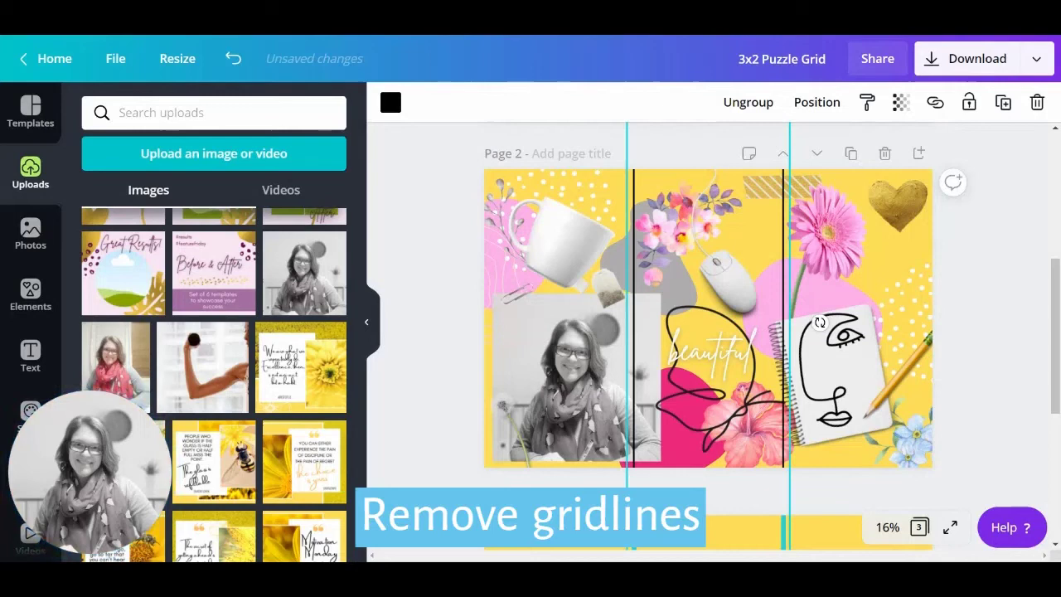
key(Delete)
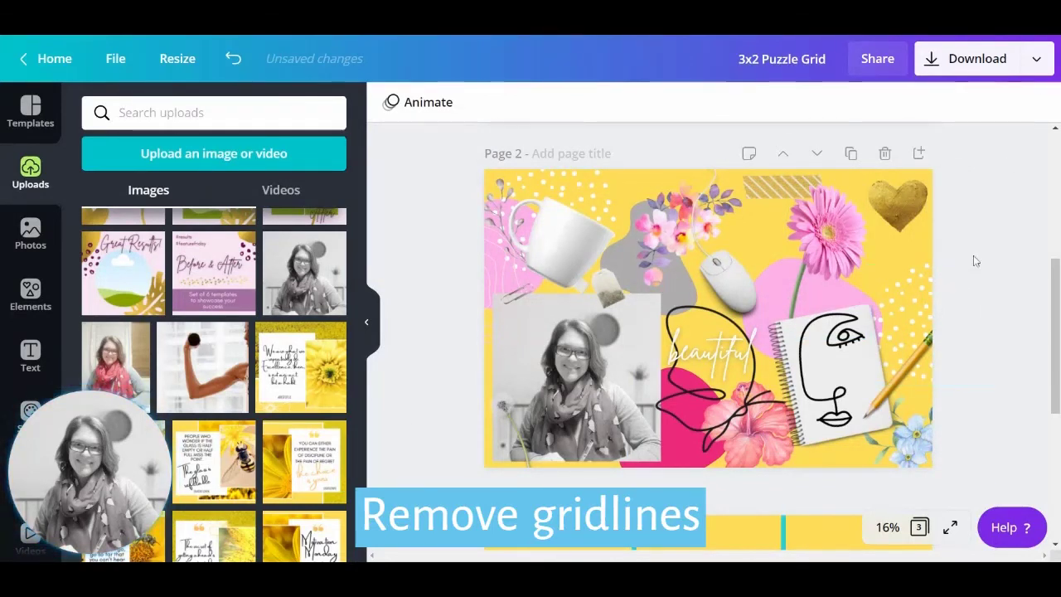
- Download only page 2 as a 2x PNG at 6480 x 4320 px
click(1035, 59)
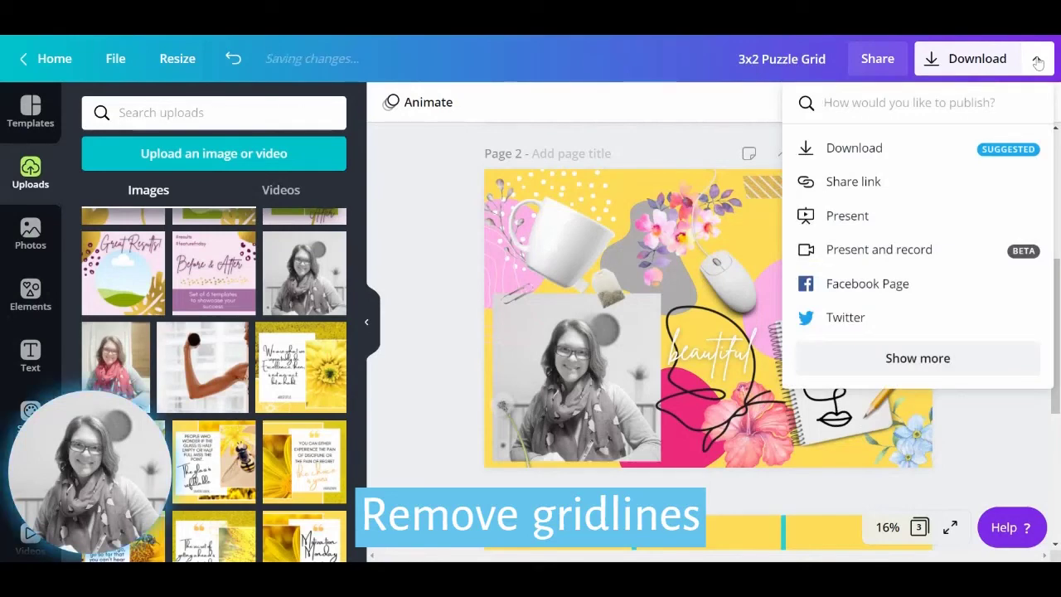
click(880, 149)
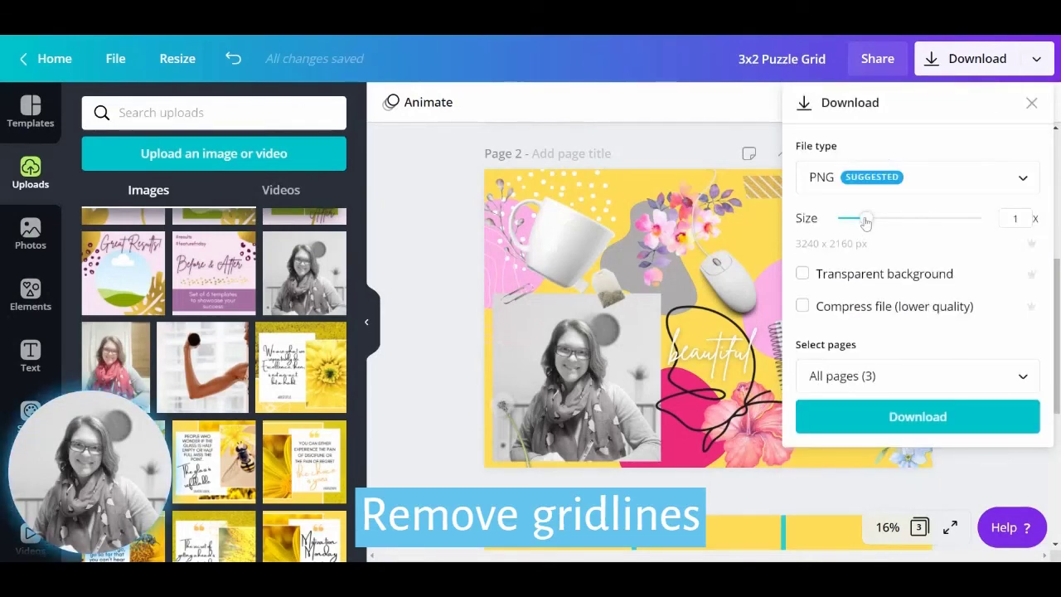
drag(865, 220, 916, 222)
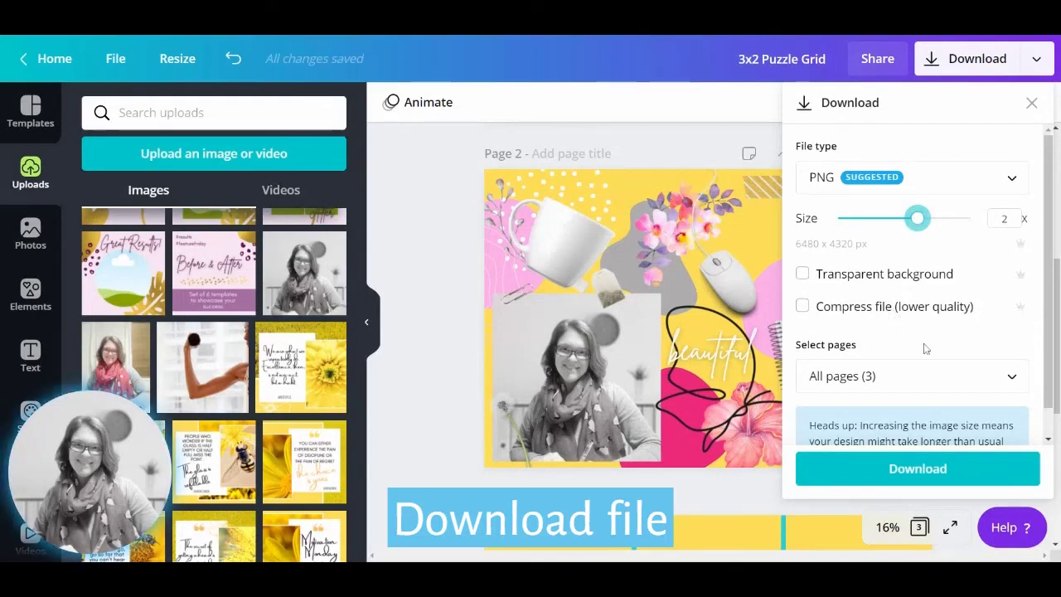
scroll(961, 349, down, 1)
click(1011, 347)
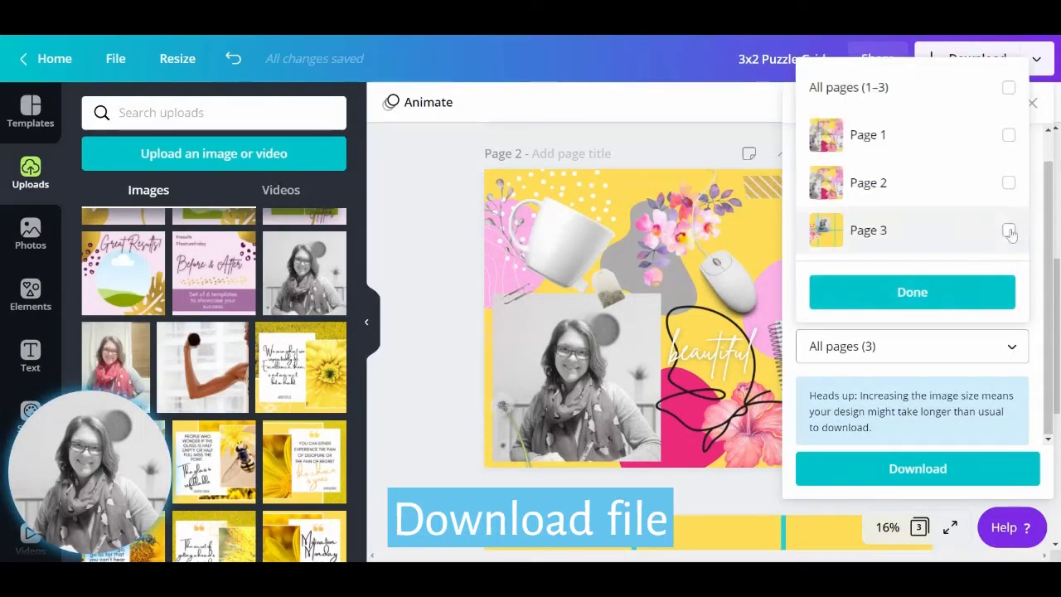
click(1008, 184)
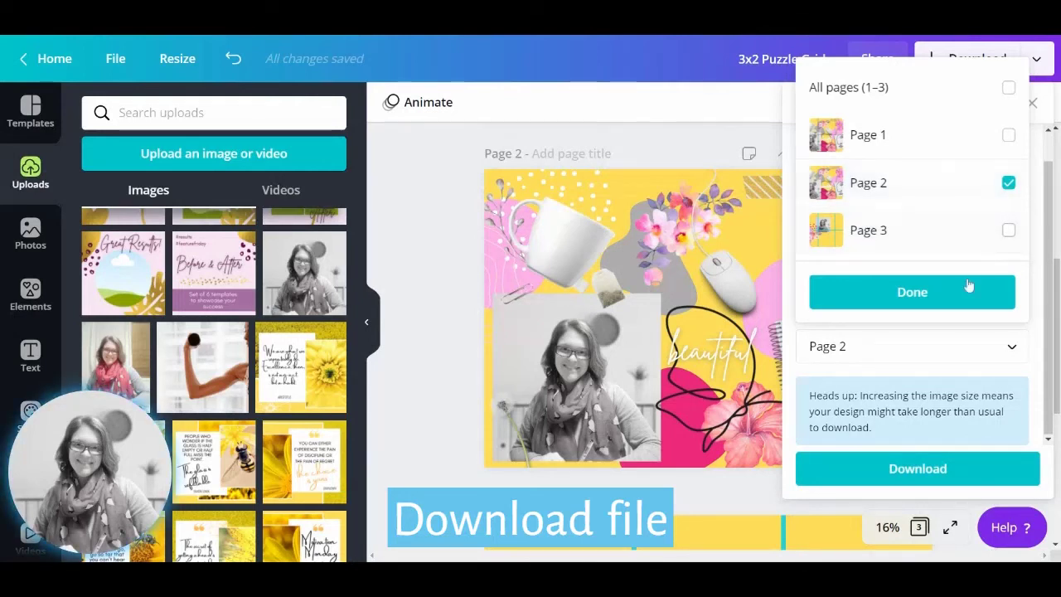
click(920, 305)
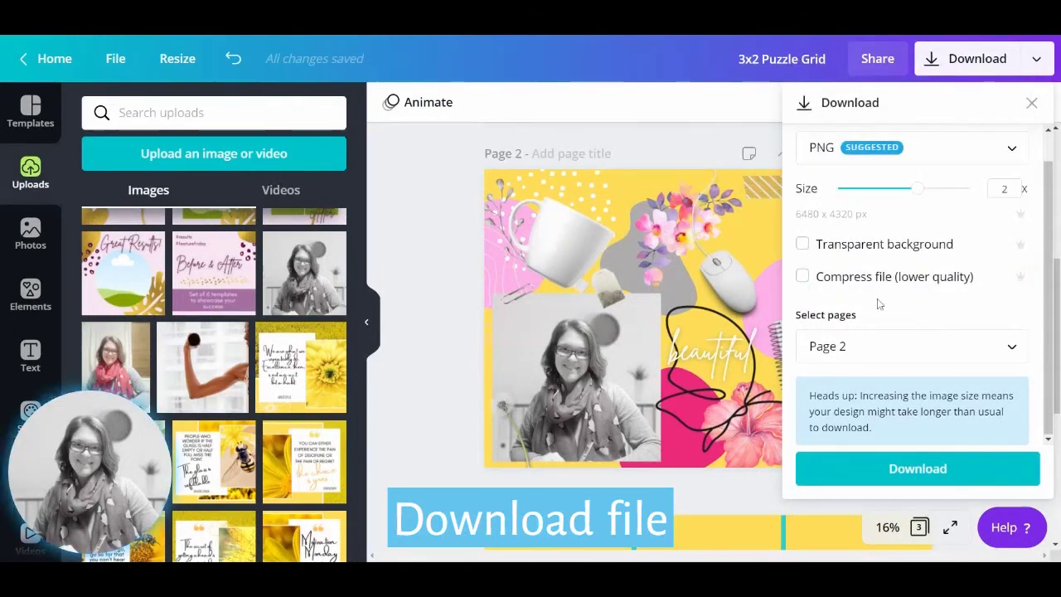
click(897, 470)
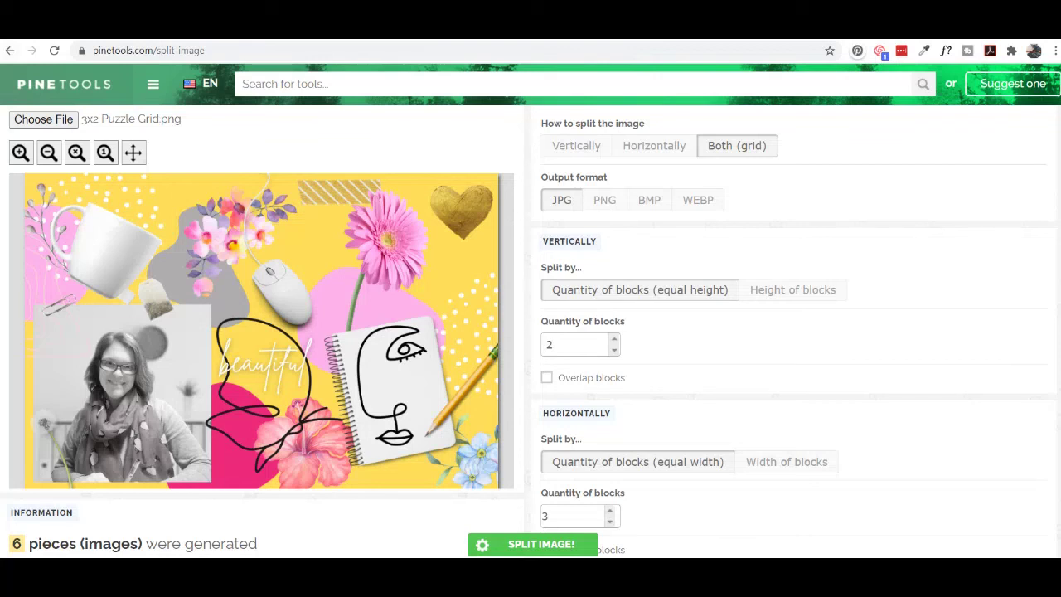
scroll(531, 332, down, 3)
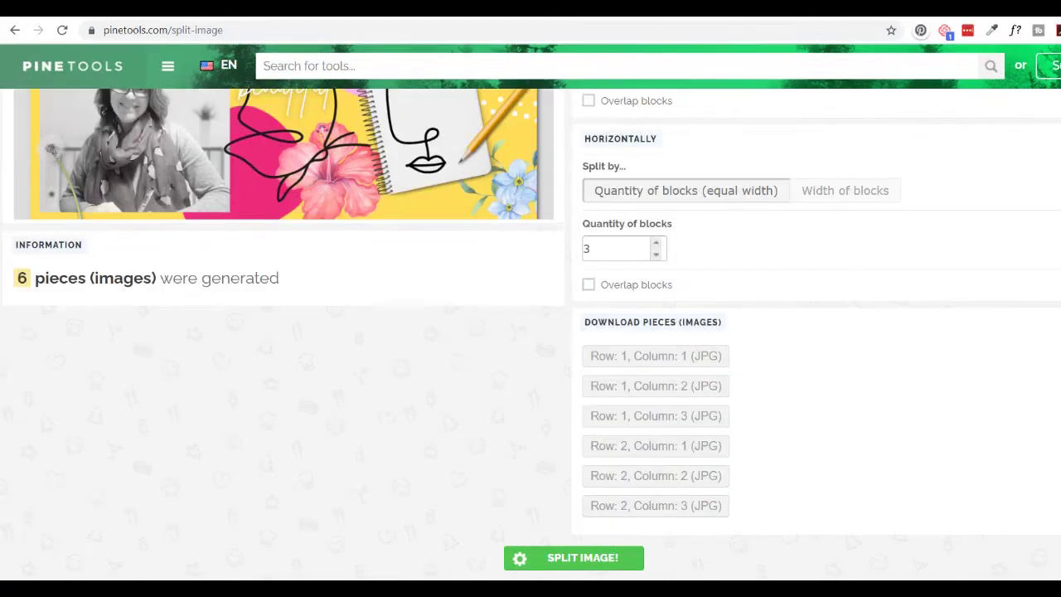